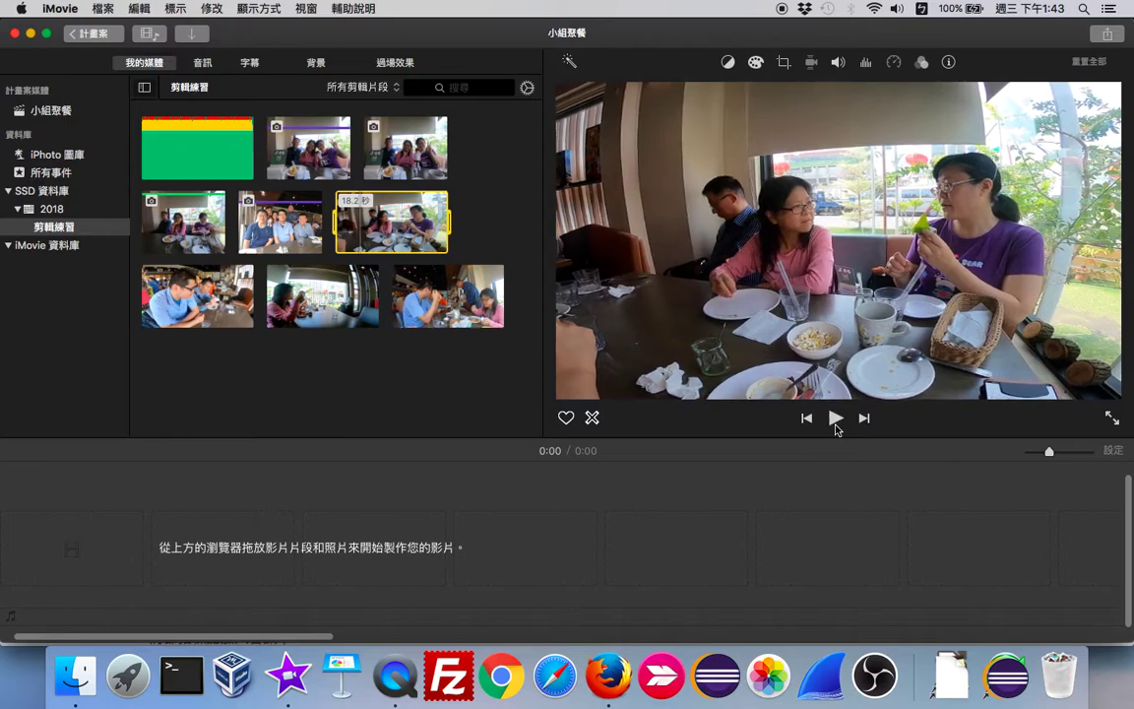
Step: Play the green music clip in the media browser to preview its sound
{"action": "left_click", "coordinate": [186, 130]}
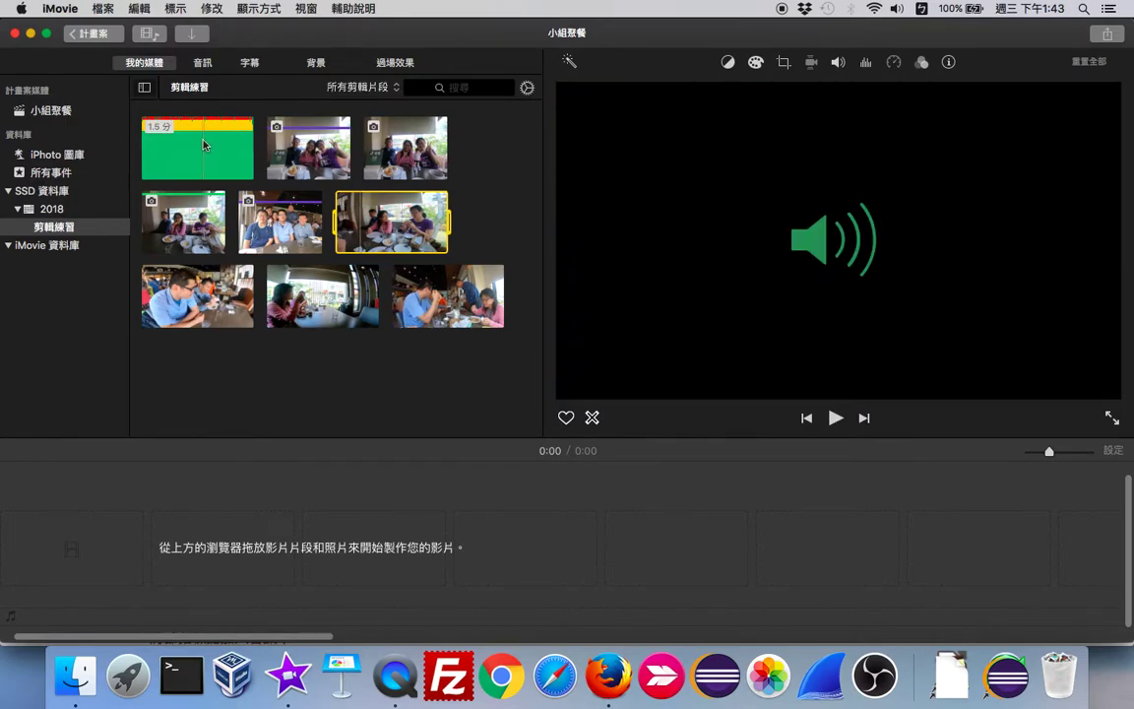
{"action": "left_click", "coordinate": [842, 418]}
{"action": "left_click", "coordinate": [843, 419]}
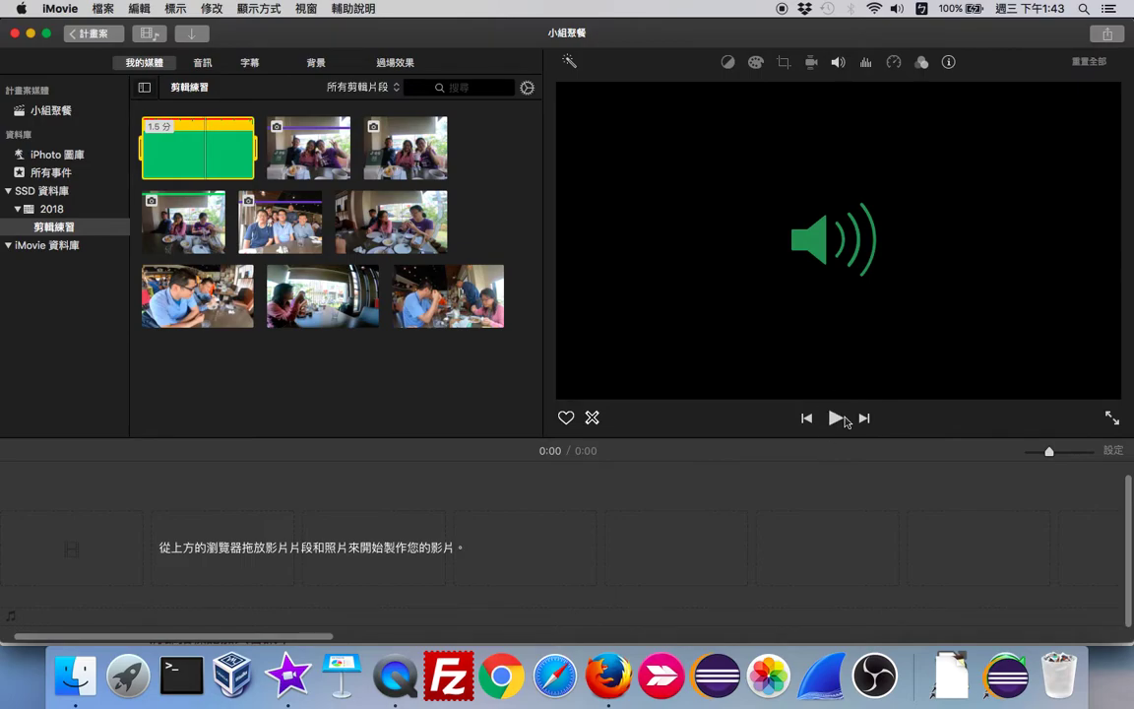
Step: Add the 18.2-second dining video and the 1.5-minute 1-30 Get_Outside music clip to the empty project timeline
{"action": "left_click", "coordinate": [394, 212]}
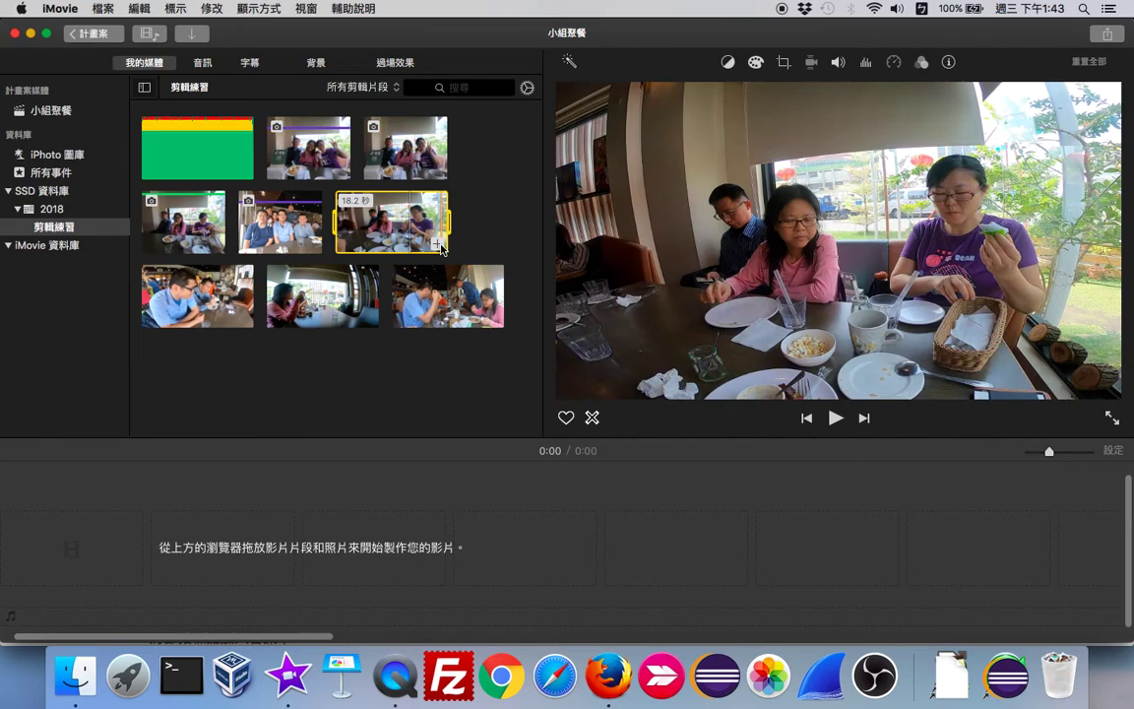
{"action": "left_click", "coordinate": [437, 244]}
{"action": "left_click", "coordinate": [222, 147]}
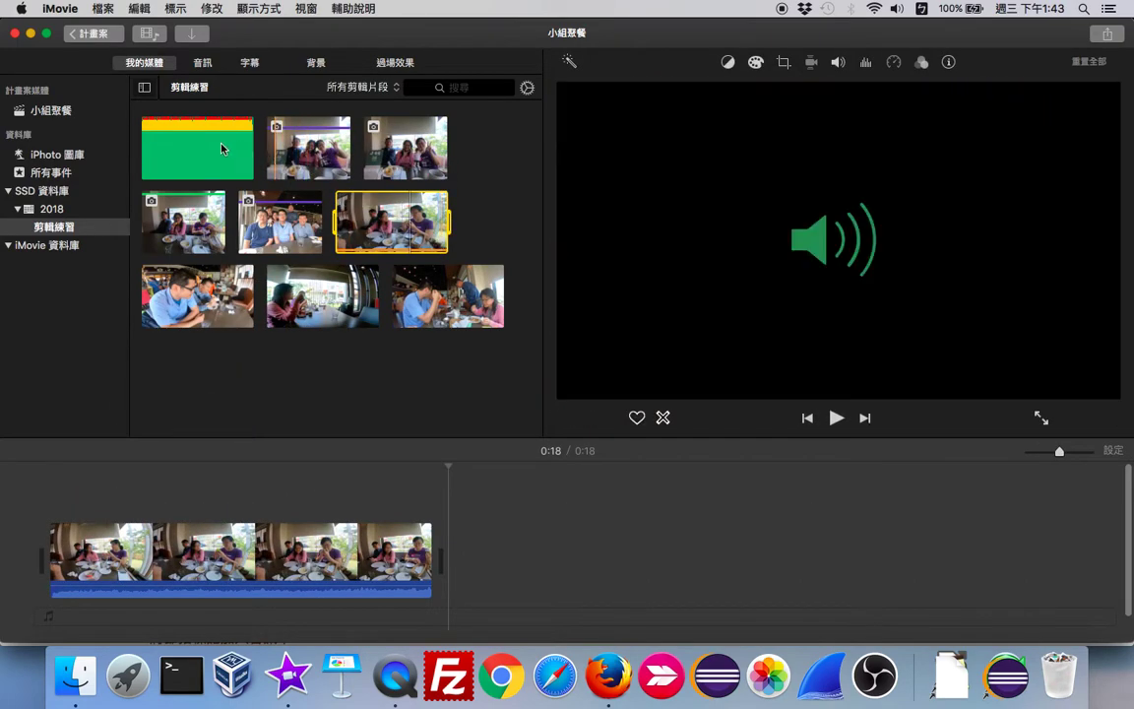
{"action": "left_click", "coordinate": [243, 173]}
{"action": "left_click", "coordinate": [233, 474]}
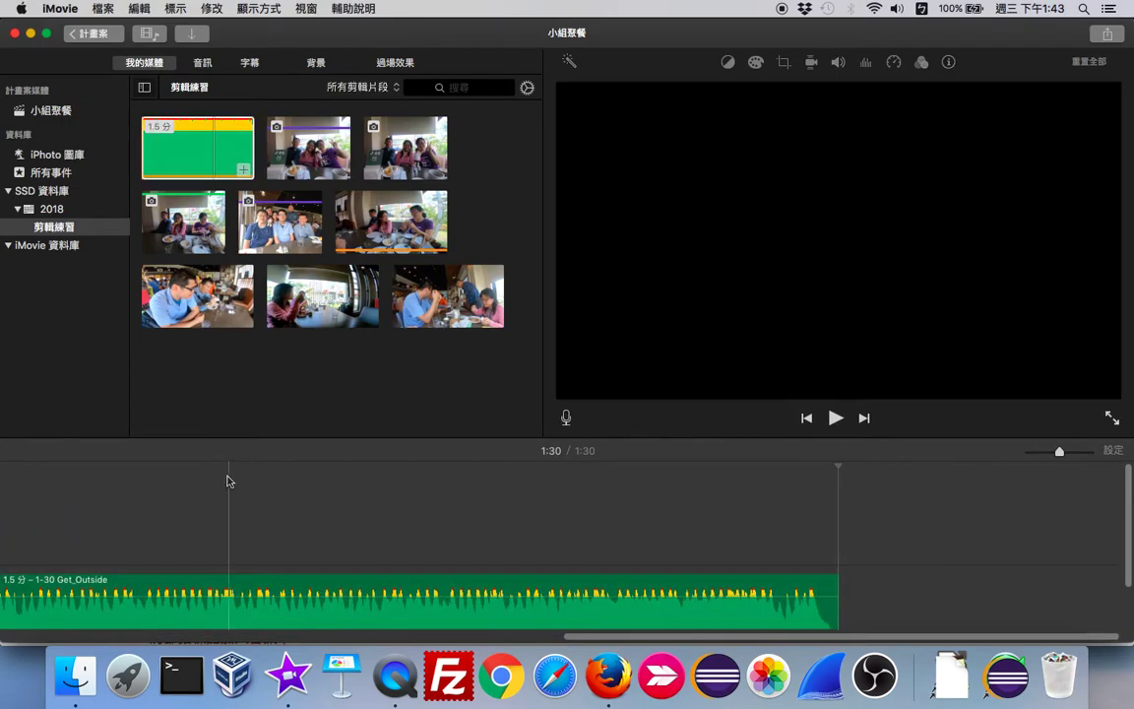
Step: Split the Get_Outside music clip at about 20.7 seconds, slightly past the end of the dining video
{"action": "scroll", "coordinate": [182, 506], "scroll_direction": "left", "scroll_amount": 5}
{"action": "scroll", "coordinate": [182, 506], "scroll_direction": "left", "scroll_amount": 8}
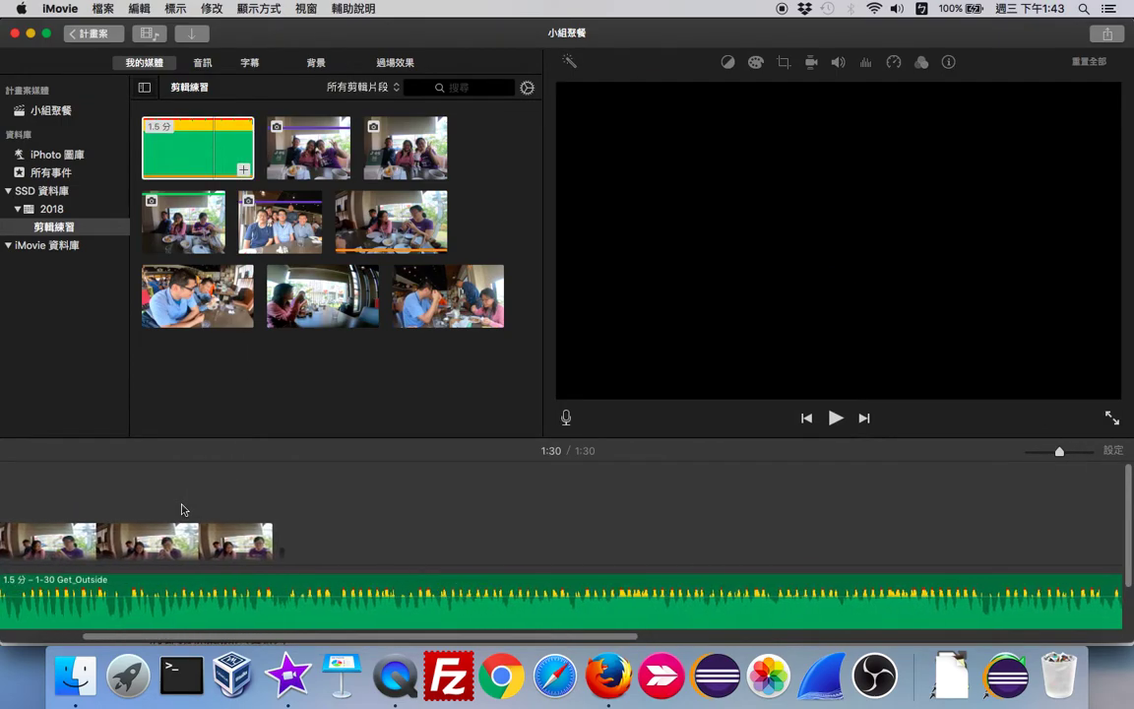
{"action": "scroll", "coordinate": [308, 540], "scroll_direction": "left", "scroll_amount": 4}
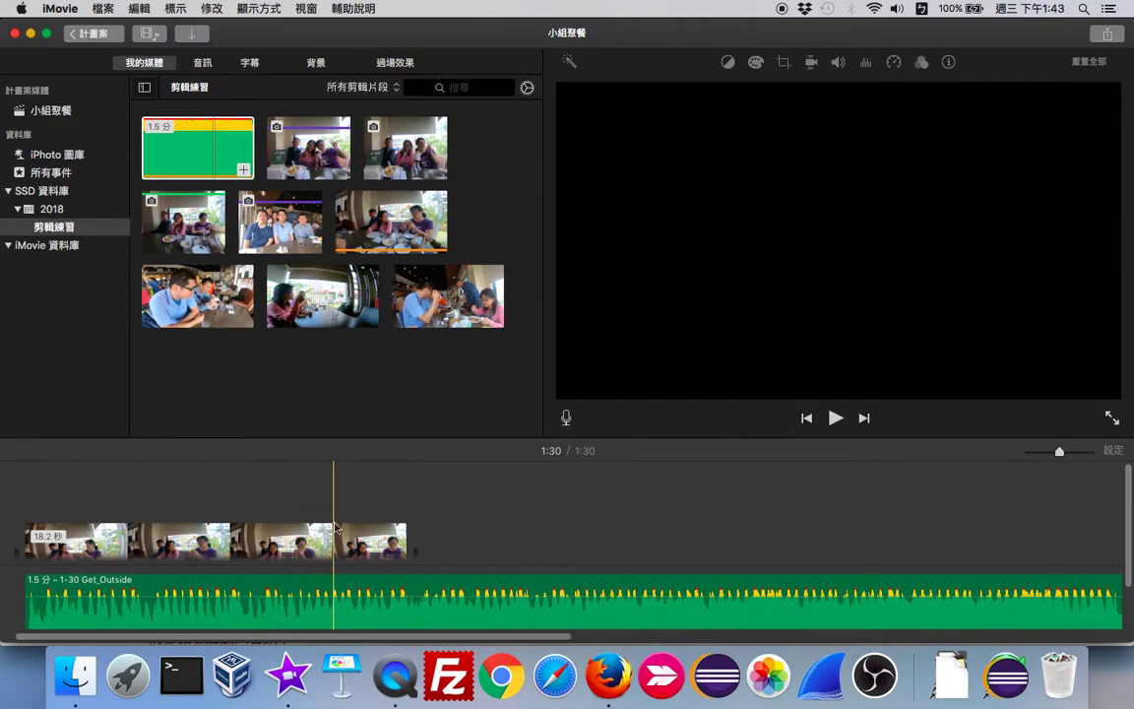
{"action": "left_click", "coordinate": [474, 518]}
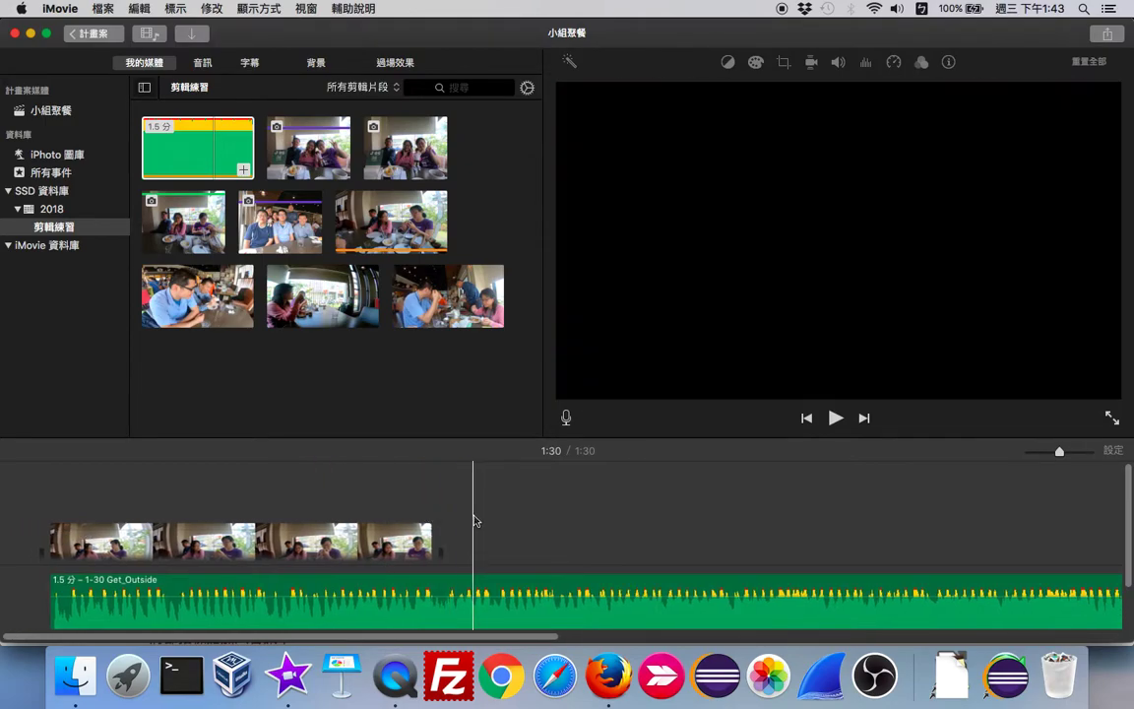
{"action": "left_click", "coordinate": [494, 529]}
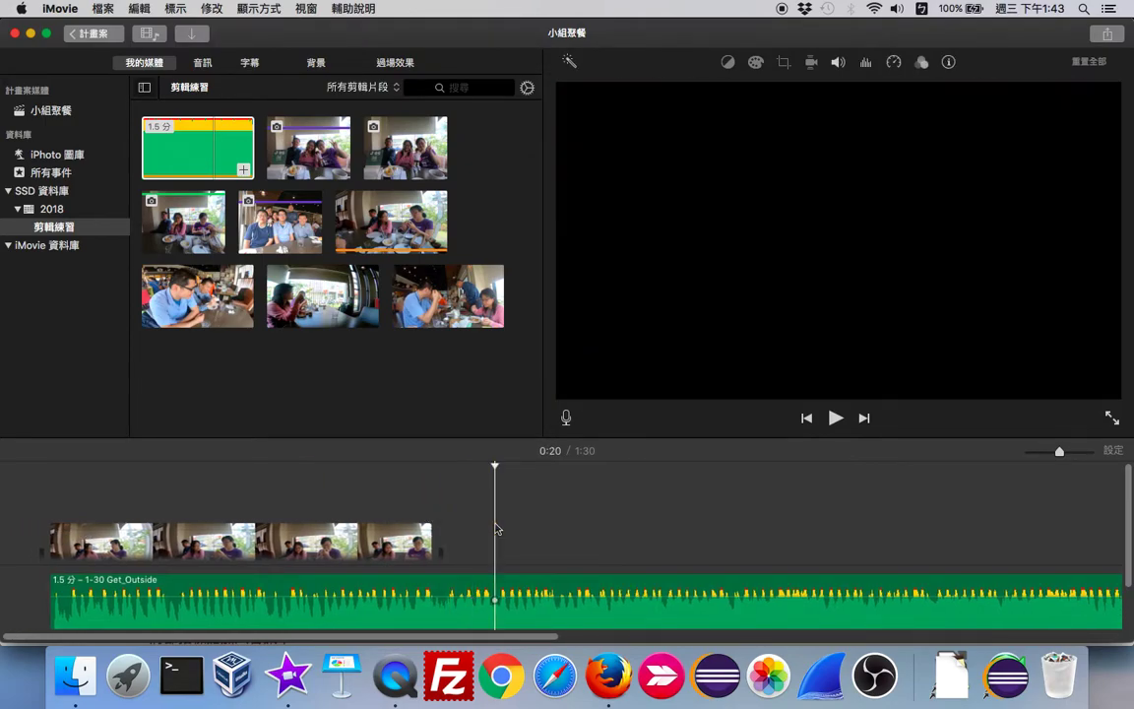
{"action": "left_click", "coordinate": [469, 595]}
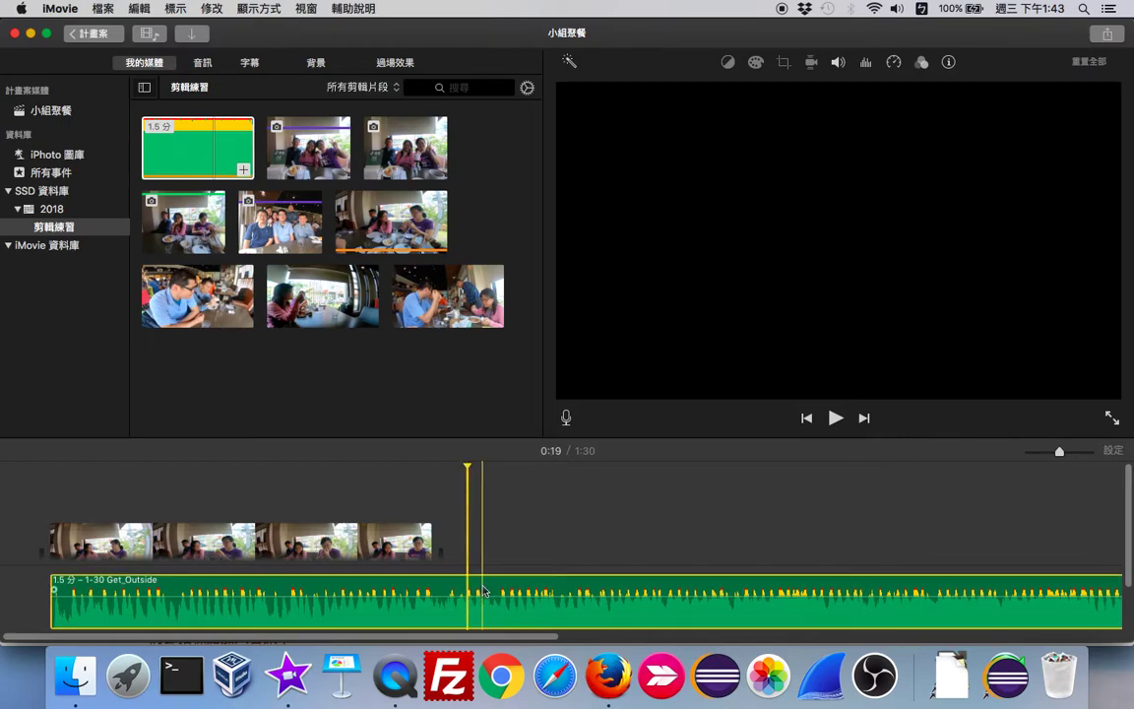
{"action": "left_click", "coordinate": [504, 594]}
{"action": "right_click", "coordinate": [504, 594]}
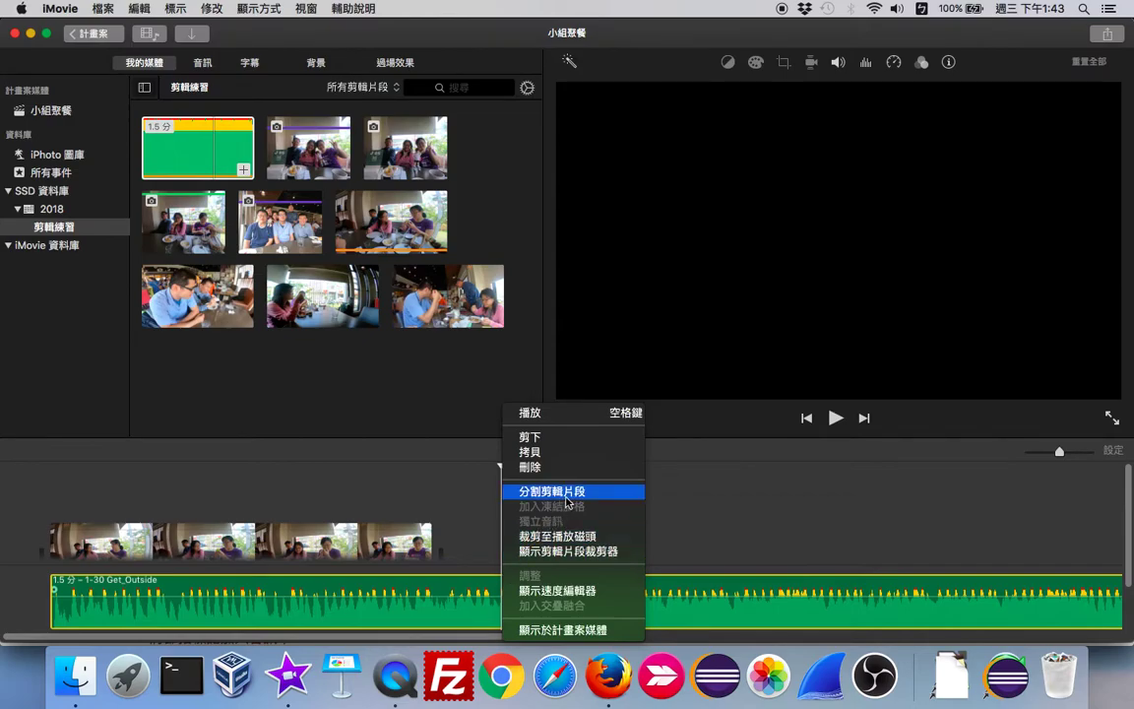
{"action": "left_click", "coordinate": [558, 495]}
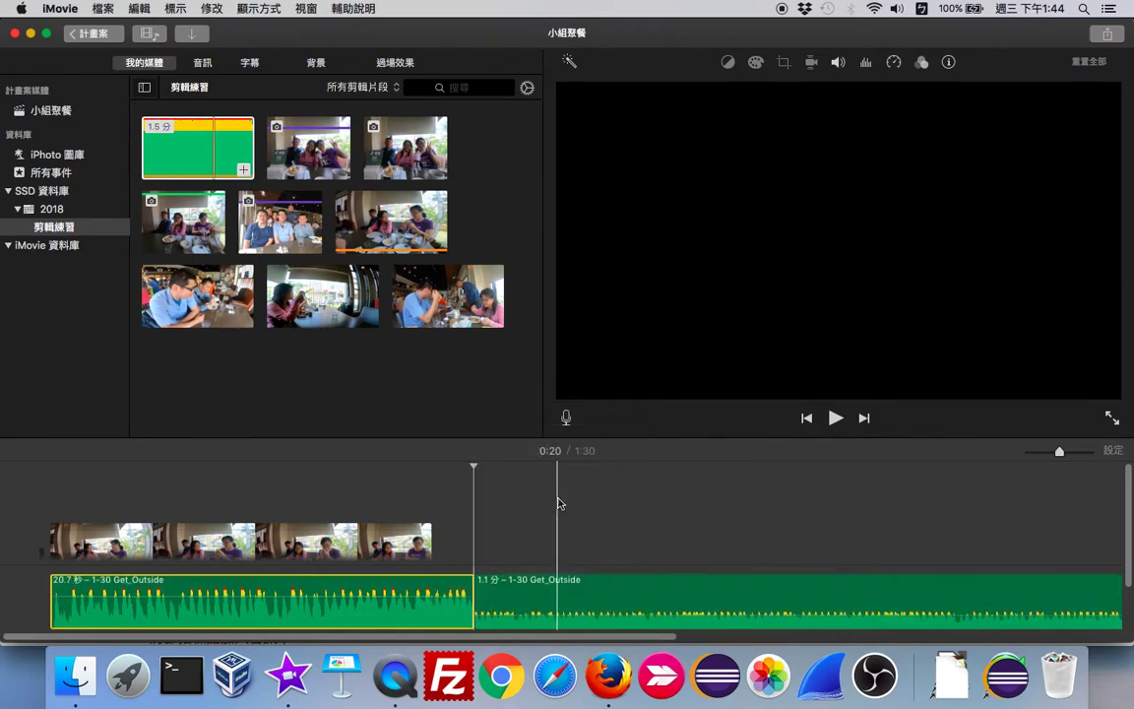
Step: Trim the start of the music's second segment to the playhead at 0:26 and delete that segment
{"action": "left_click", "coordinate": [517, 586]}
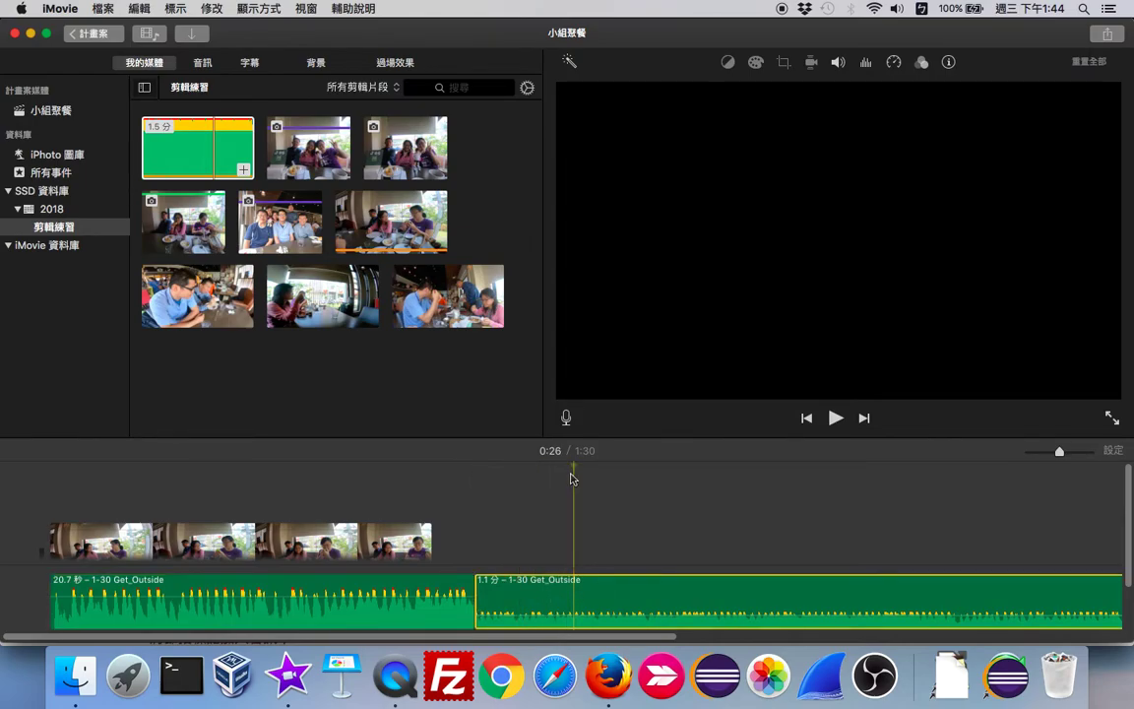
{"action": "right_click", "coordinate": [577, 583]}
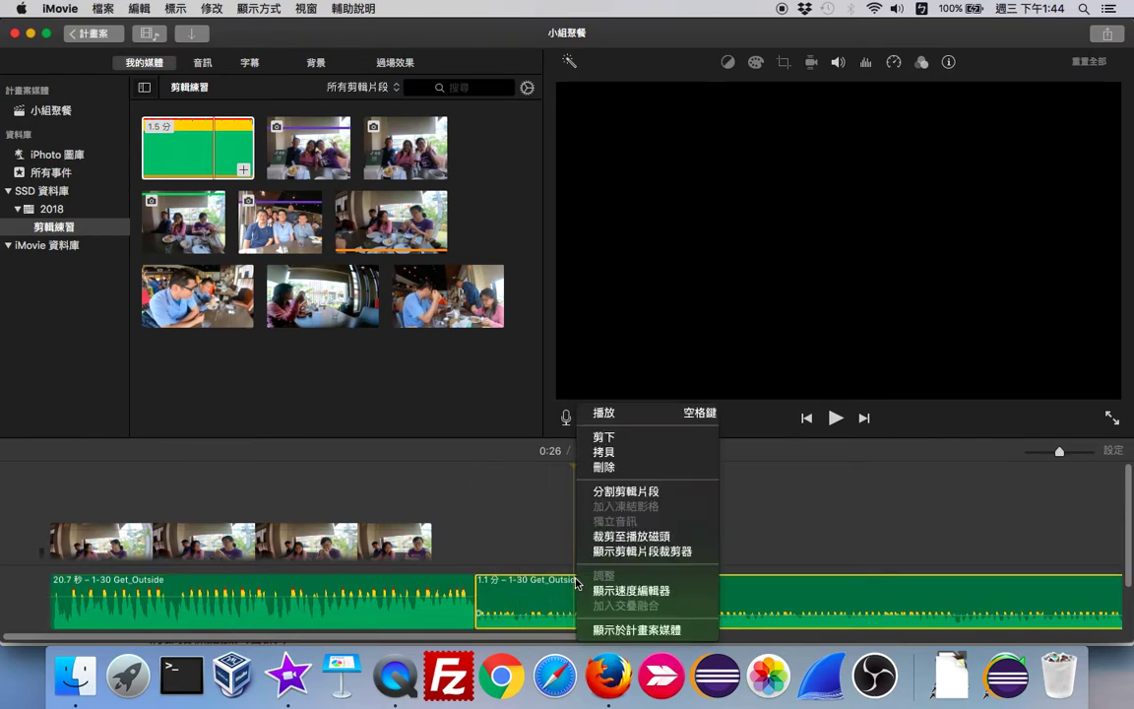
{"action": "left_click", "coordinate": [641, 538]}
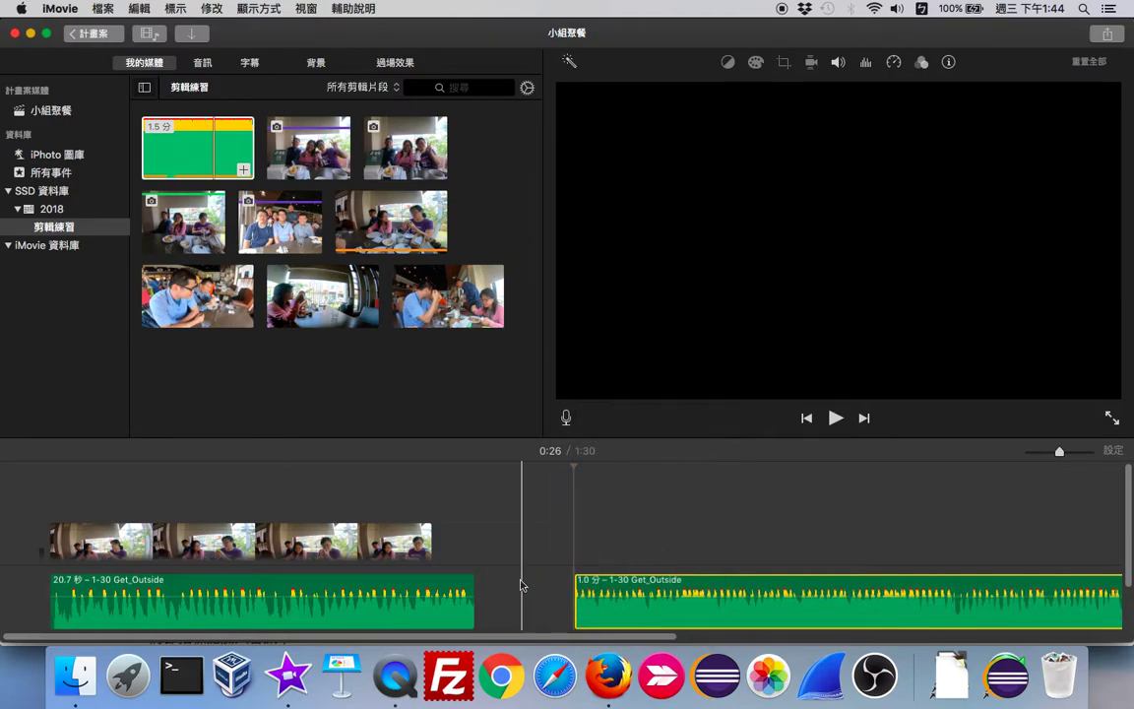
{"action": "right_click", "coordinate": [603, 591]}
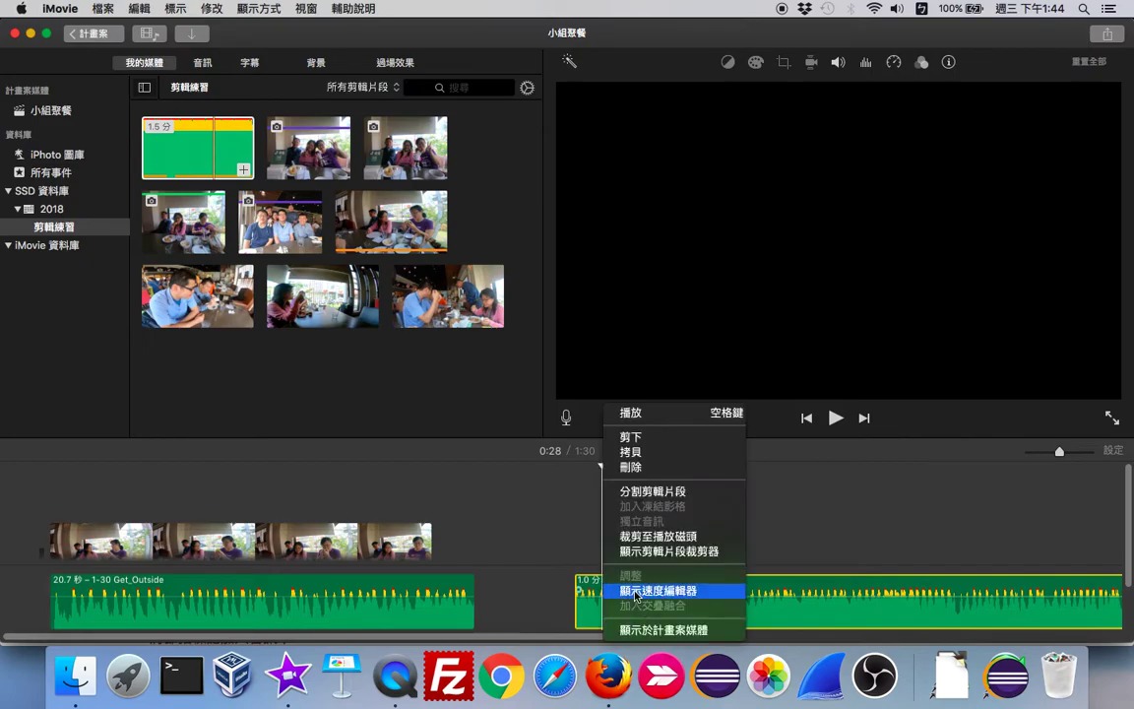
{"action": "left_click", "coordinate": [630, 467]}
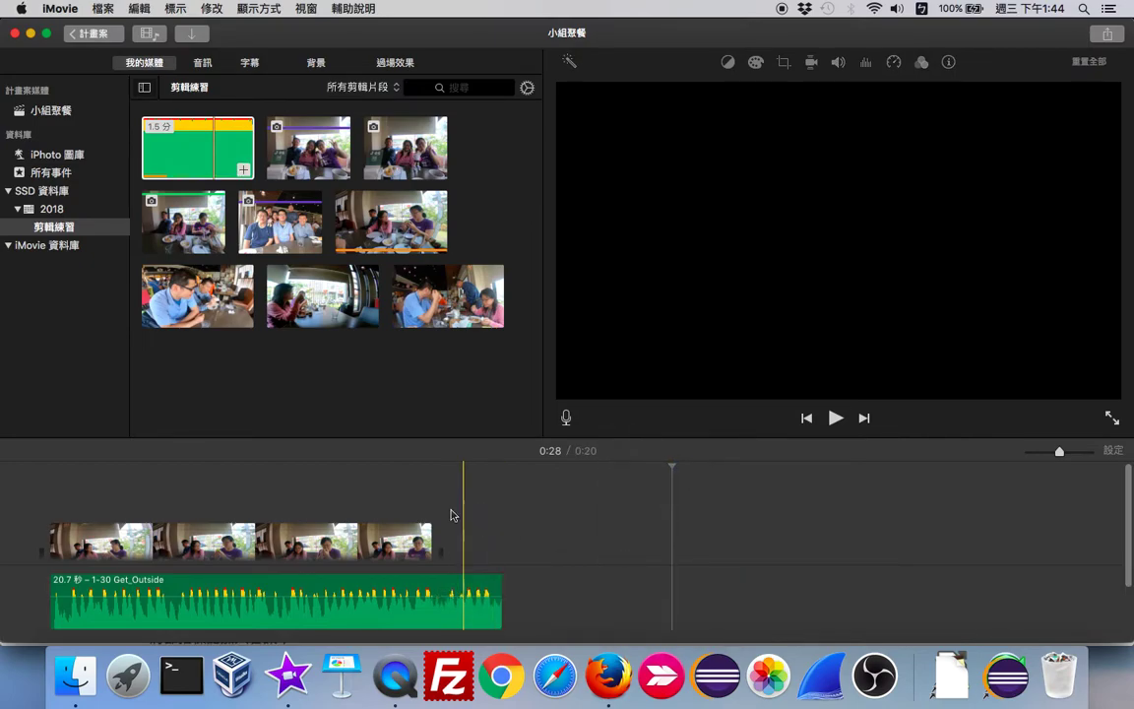
Step: Play the project from about 0:09 to hear the dining video together with the shortened music
{"action": "left_click", "coordinate": [246, 535]}
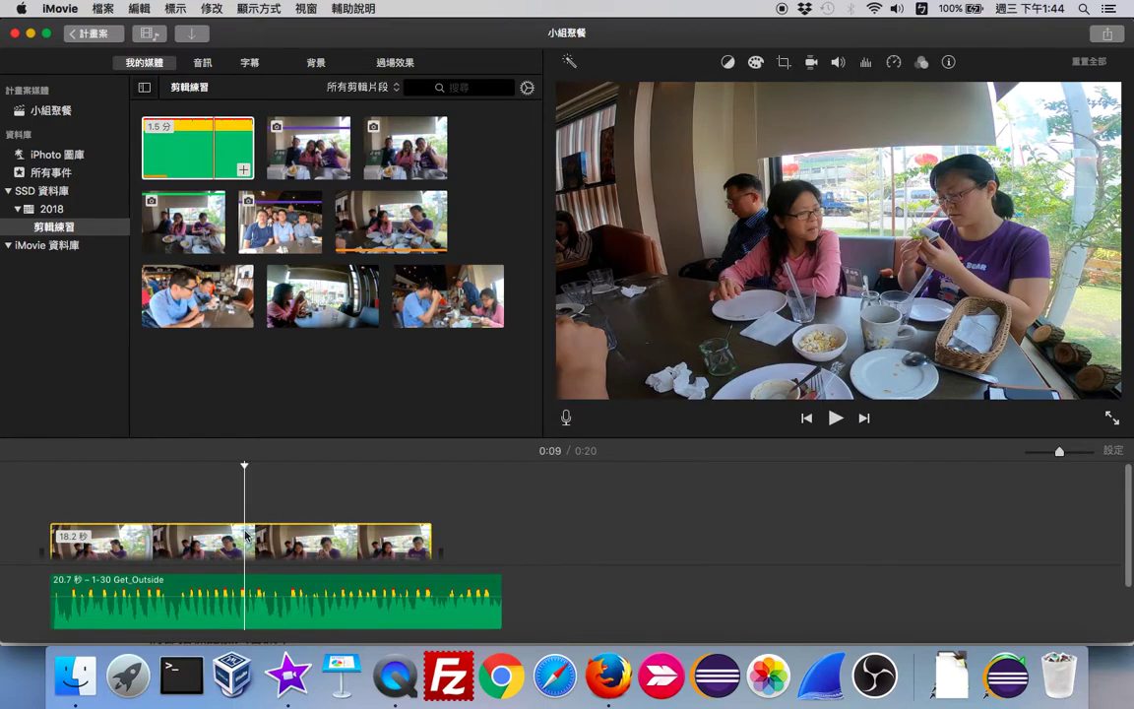
{"action": "left_click", "coordinate": [836, 417]}
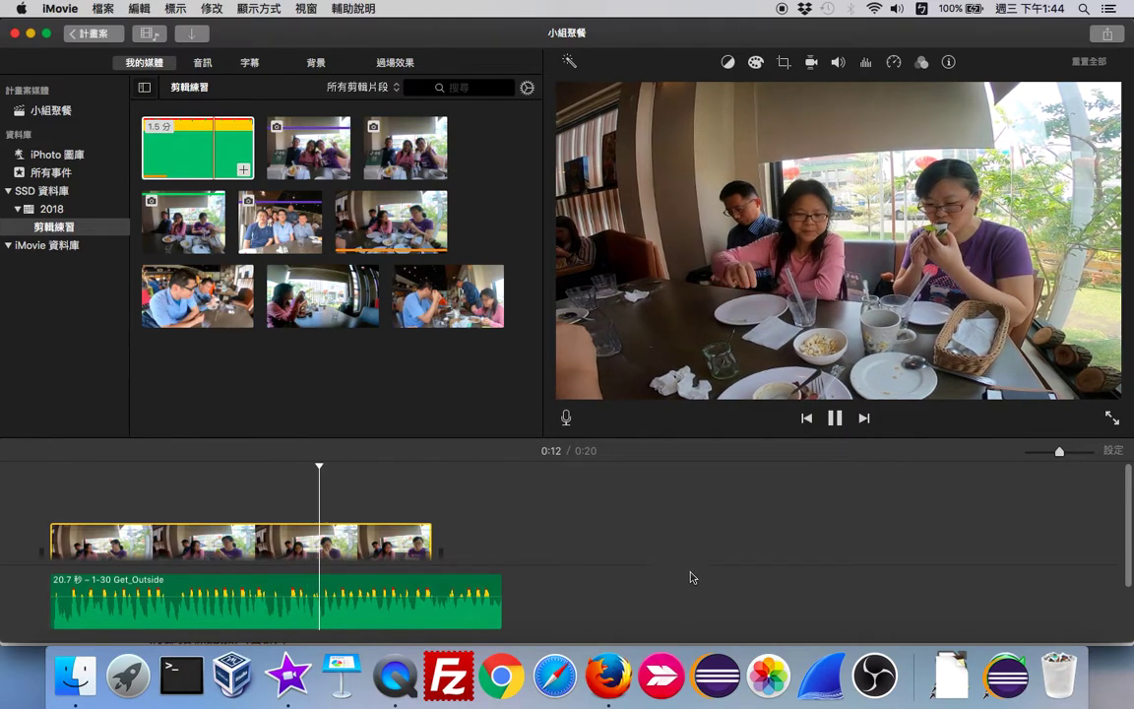
{"action": "left_click", "coordinate": [835, 417]}
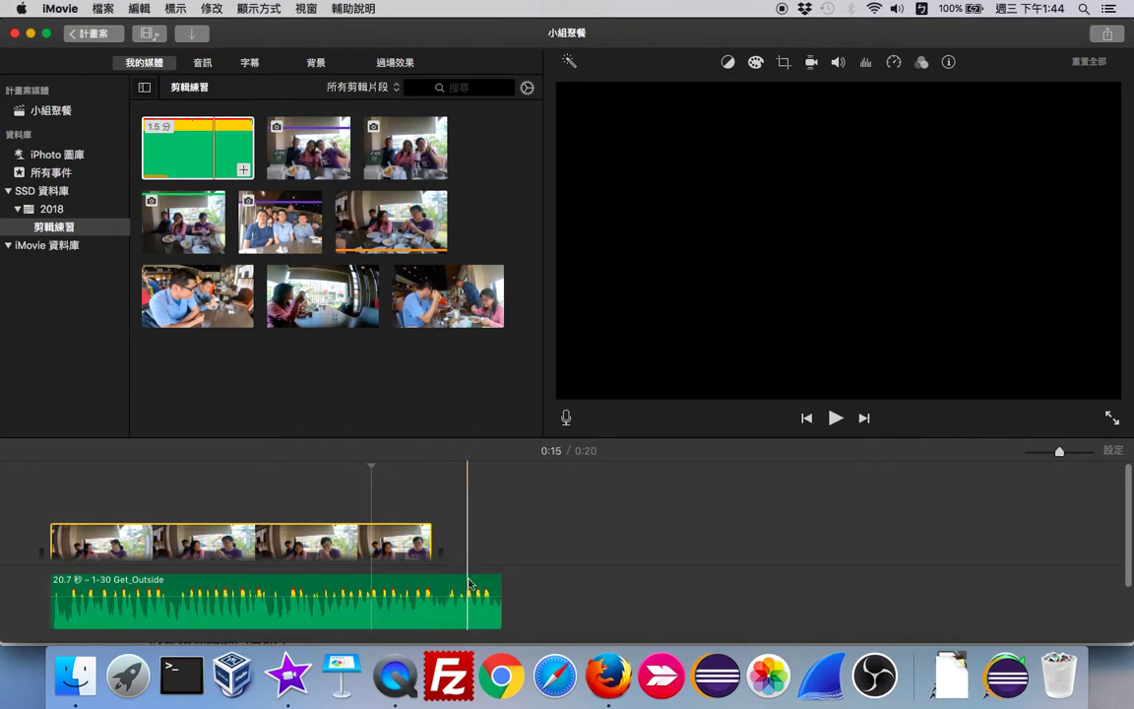
Step: Try the music clip's volume at 14% and at 79%, and reset its volume adjustment
{"action": "left_click", "coordinate": [305, 541]}
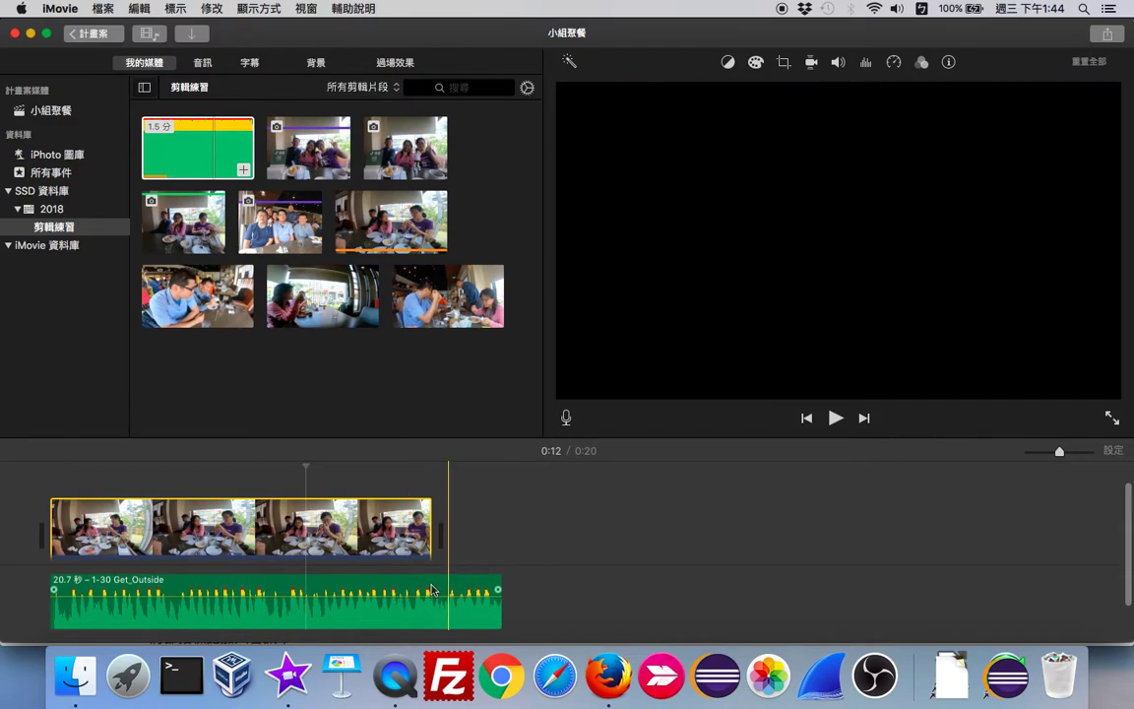
{"action": "left_click", "coordinate": [431, 587]}
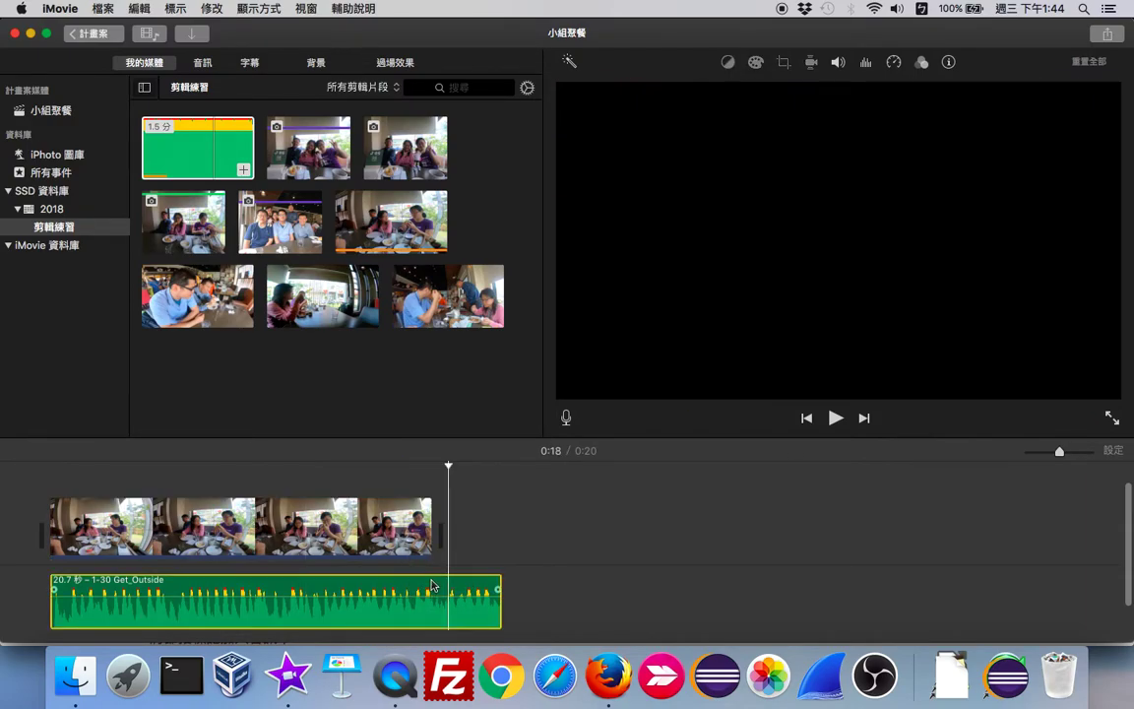
{"action": "left_click", "coordinate": [838, 63]}
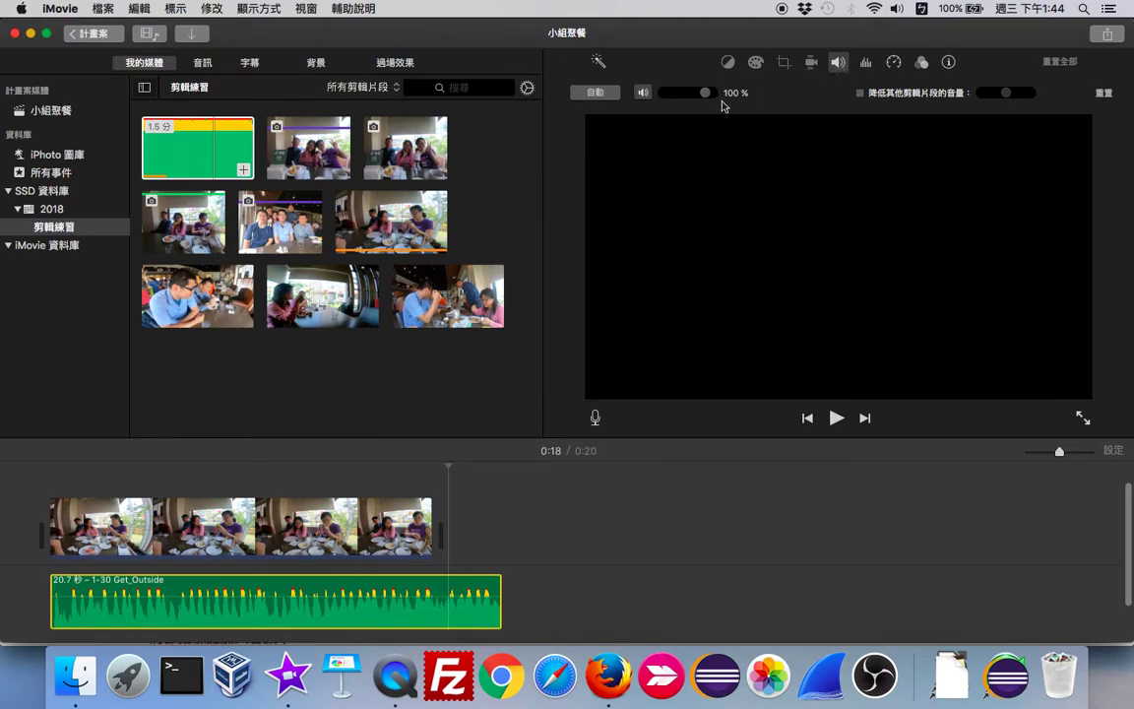
{"action": "left_click", "coordinate": [668, 95]}
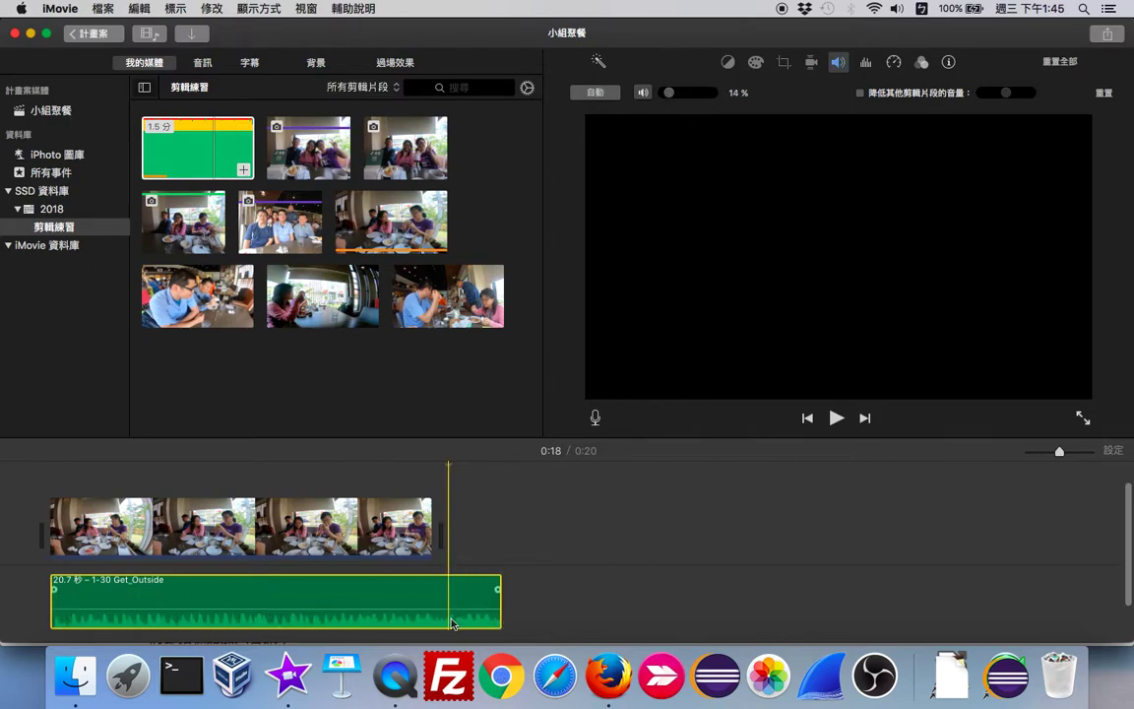
{"action": "left_click", "coordinate": [697, 92]}
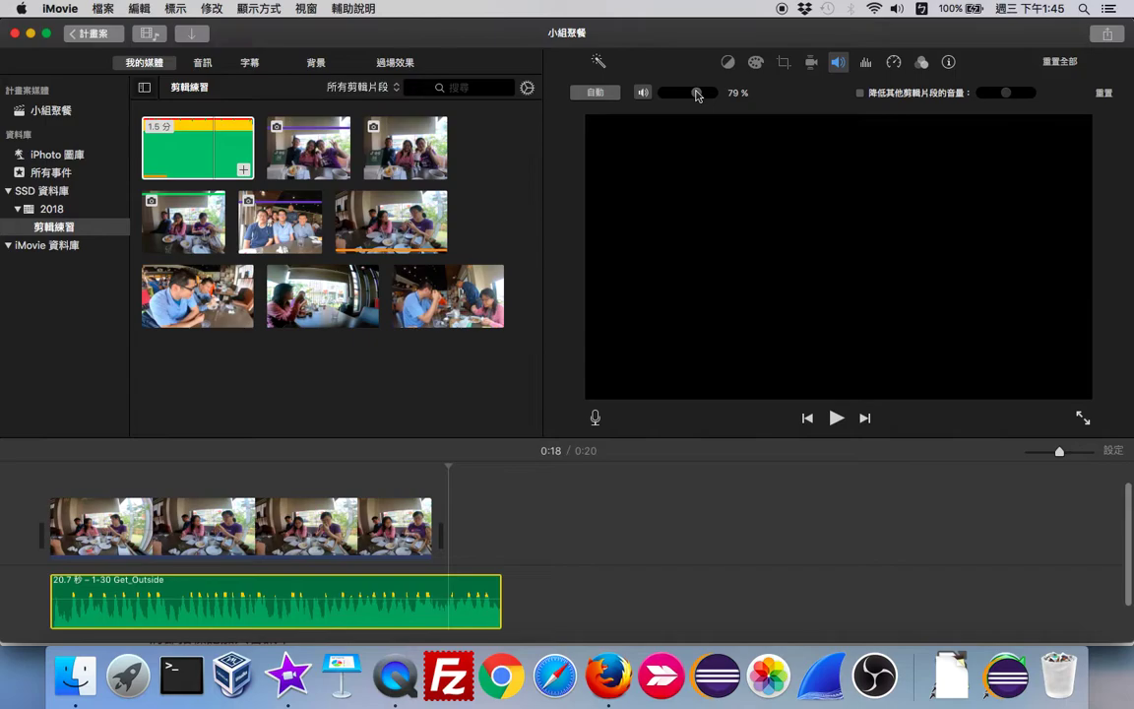
{"action": "left_click", "coordinate": [1104, 92]}
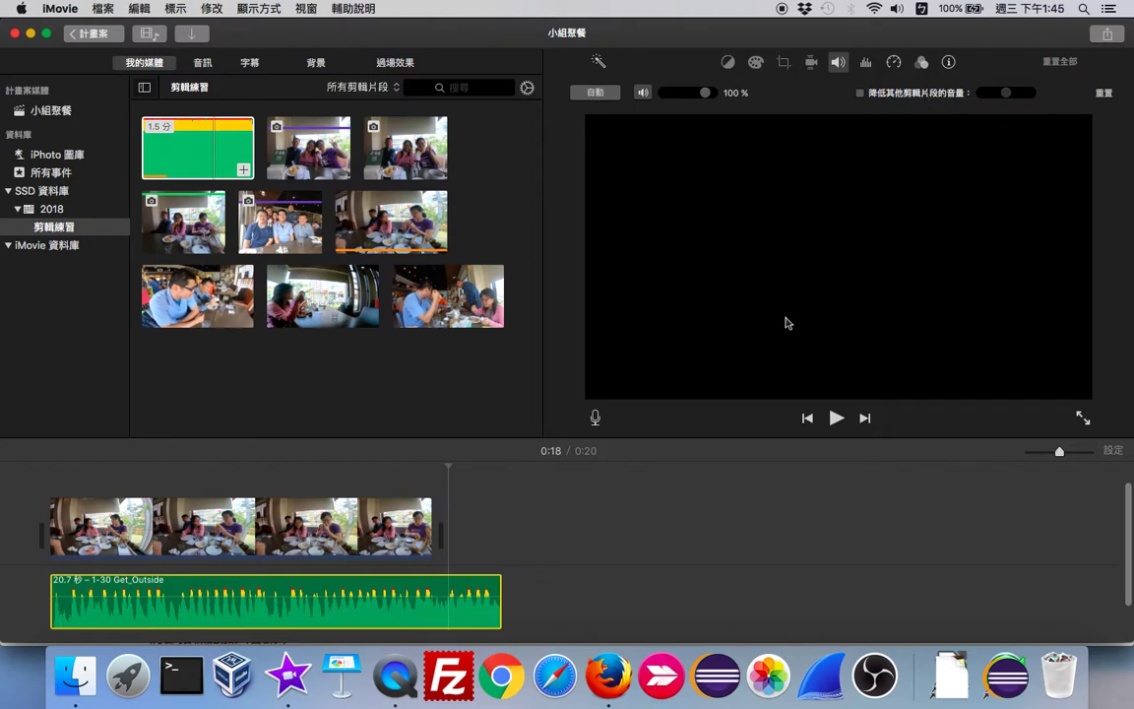
Step: Enable lowering the volume of other clips for the dining video and play the mix from about 0:03
{"action": "left_click", "coordinate": [371, 525]}
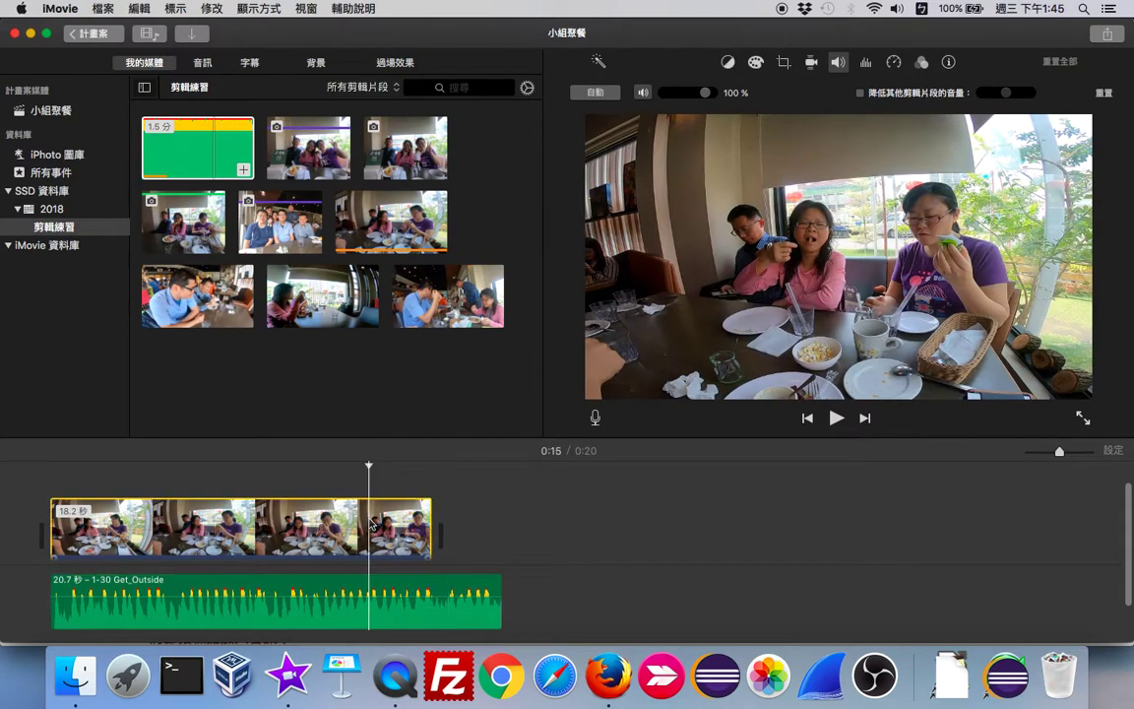
{"action": "left_click", "coordinate": [861, 96]}
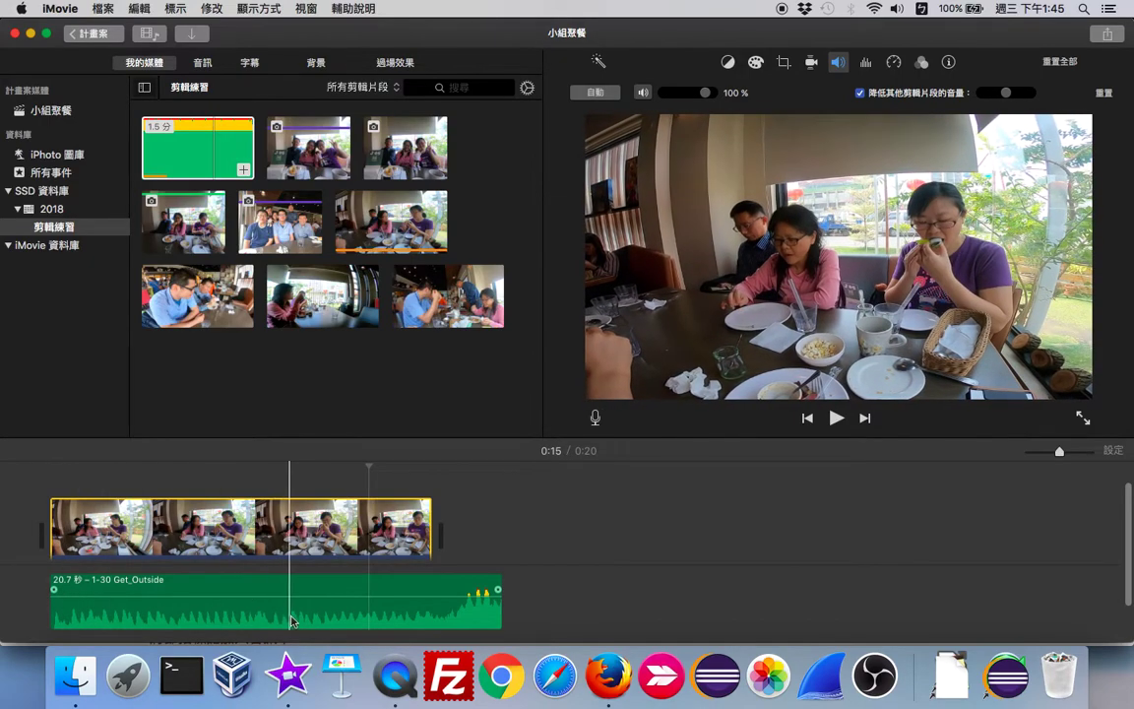
{"action": "left_click", "coordinate": [125, 570]}
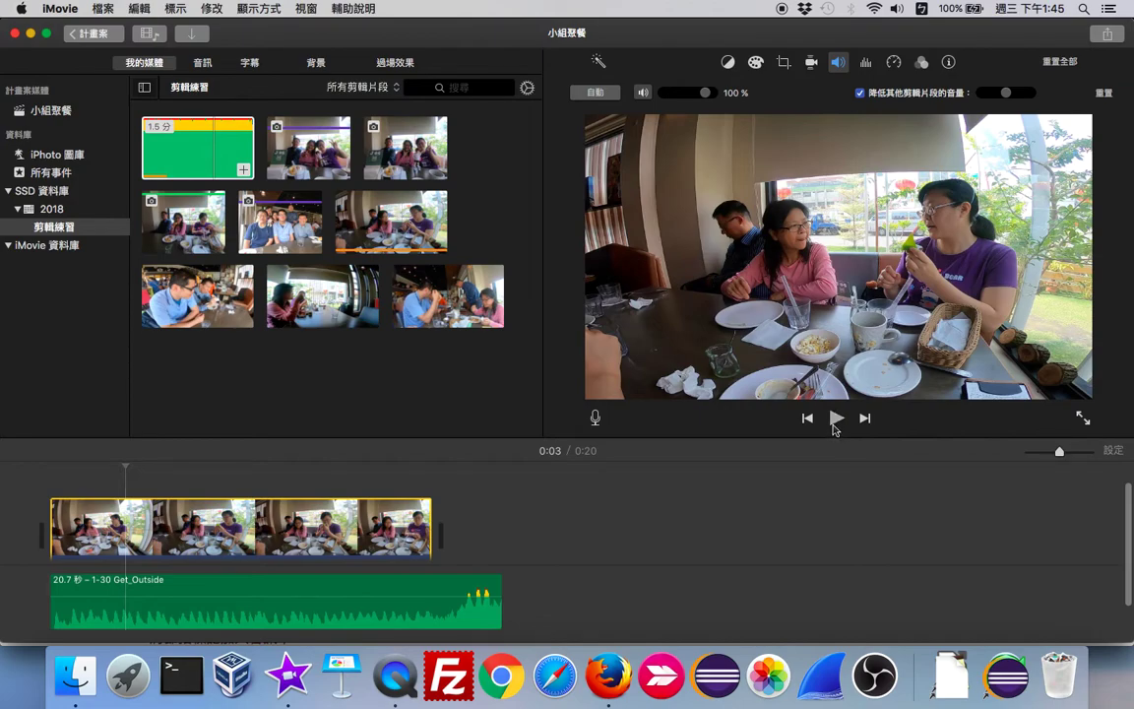
{"action": "left_click", "coordinate": [834, 421]}
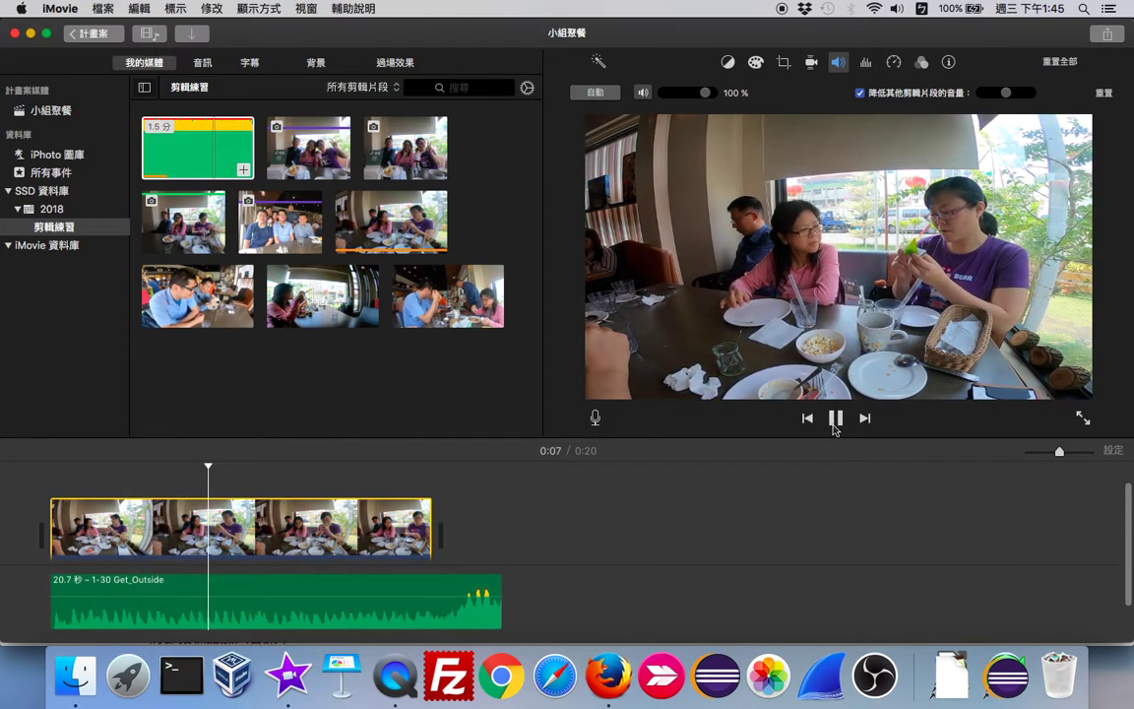
{"action": "left_click", "coordinate": [841, 421]}
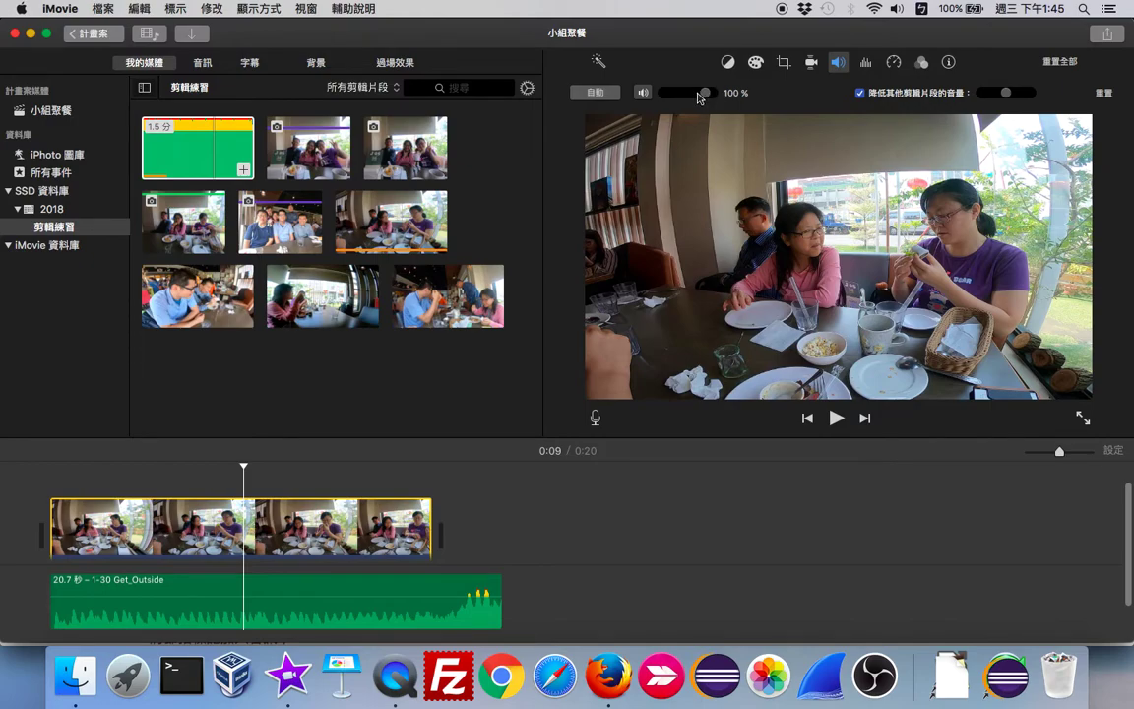
Step: Set the dining video's equalizer to 聲音強化 and place the playhead at about 0:01
{"action": "left_click", "coordinate": [867, 63]}
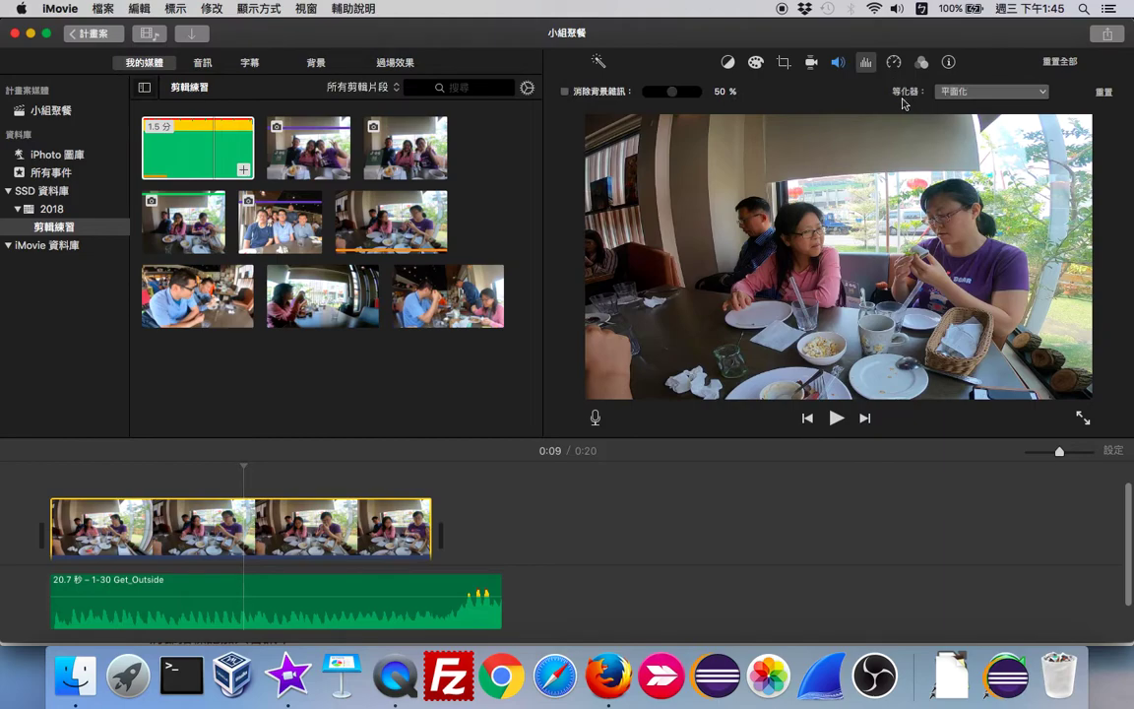
{"action": "left_click", "coordinate": [968, 93]}
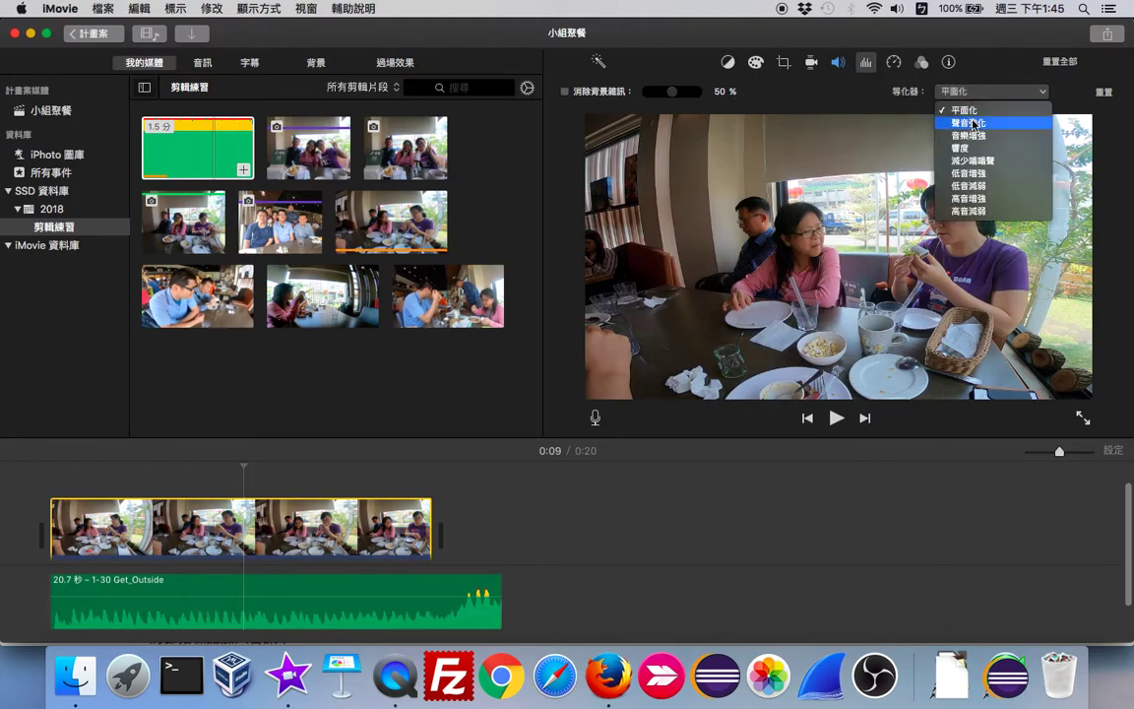
{"action": "left_click", "coordinate": [973, 123]}
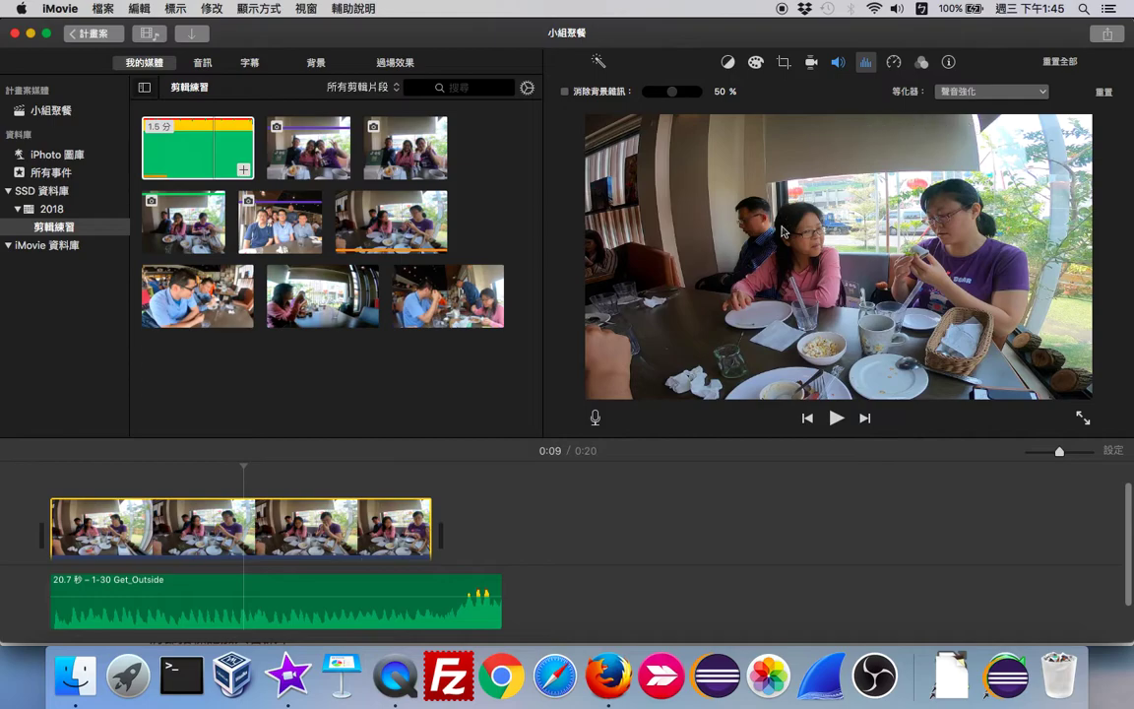
{"action": "left_click", "coordinate": [87, 521]}
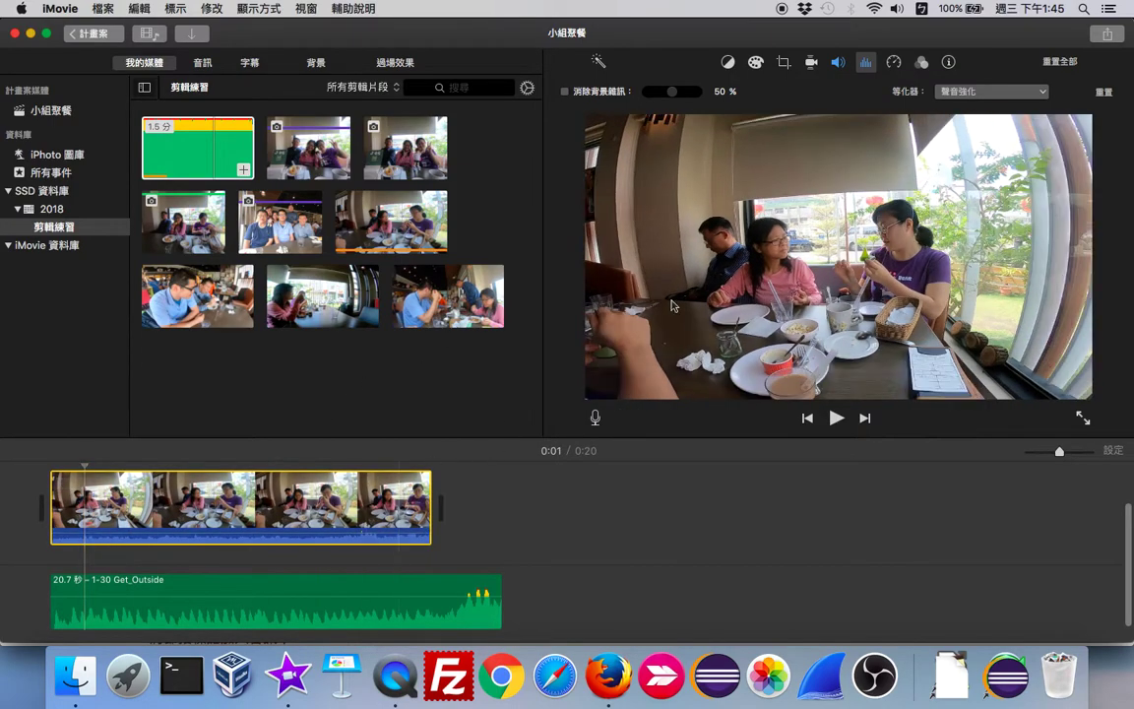
Step: Compare the 平面化 and 聲音強化 equalizer presets on the dining video, keep 聲音強化, and play the mix from about 0:01 to 0:05
{"action": "left_click", "coordinate": [960, 93]}
{"action": "left_click", "coordinate": [960, 110]}
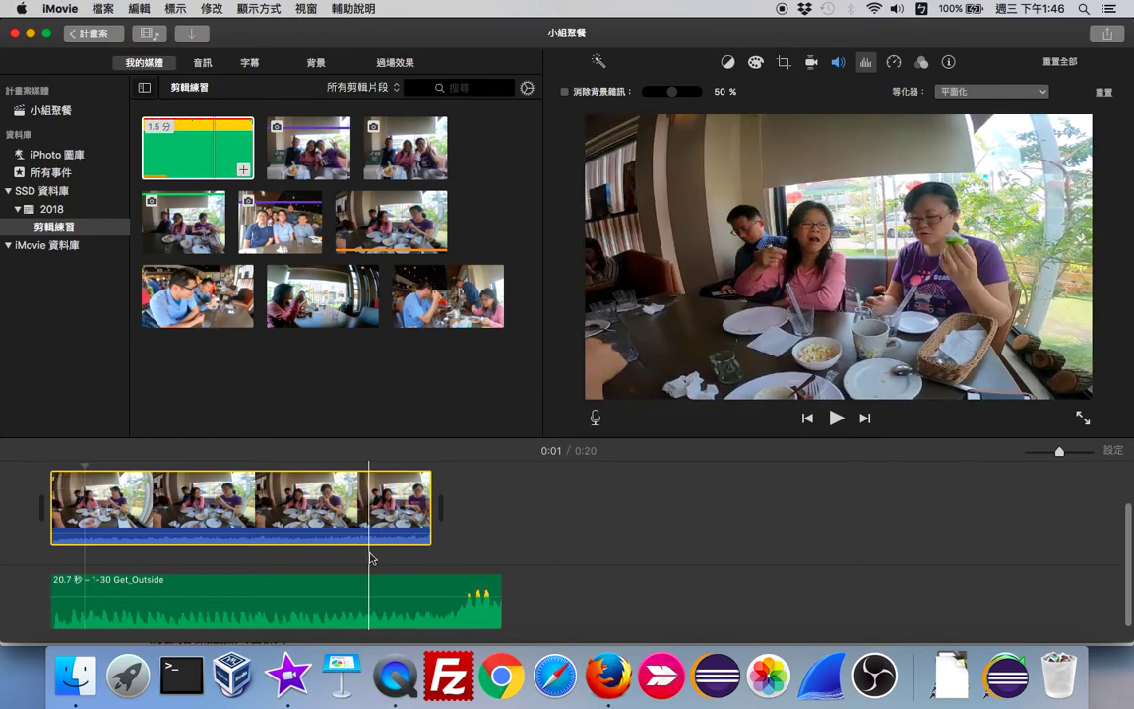
{"action": "left_click", "coordinate": [1024, 93]}
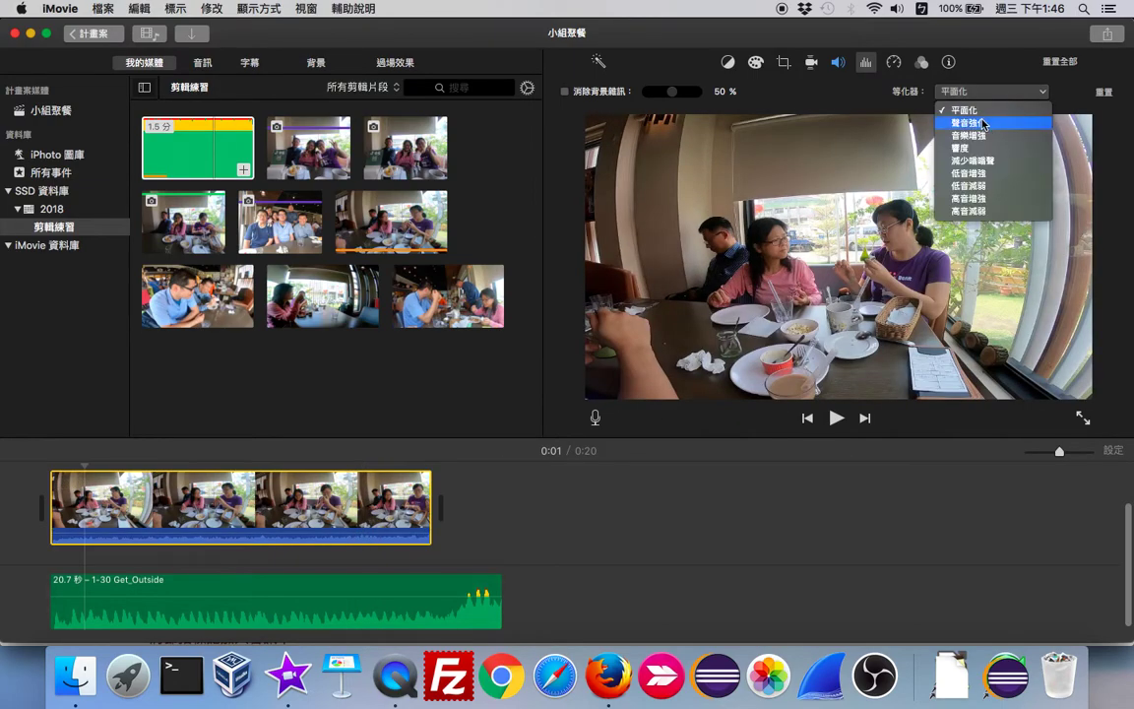
{"action": "left_click", "coordinate": [981, 123]}
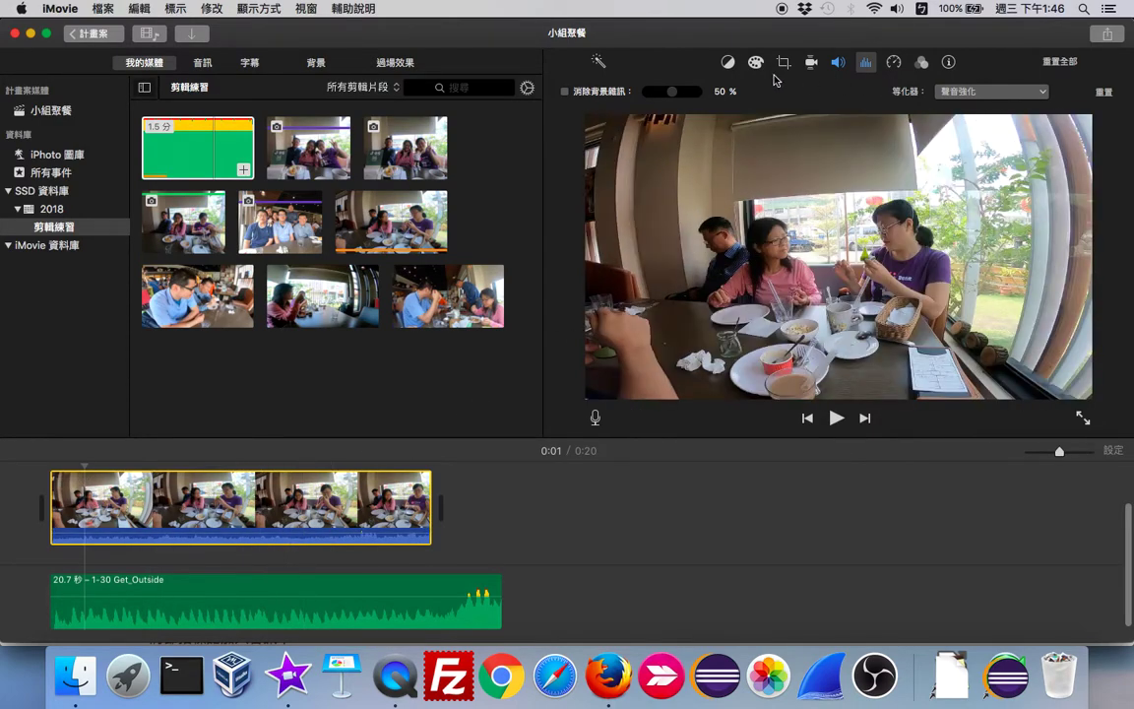
{"action": "left_click", "coordinate": [836, 419]}
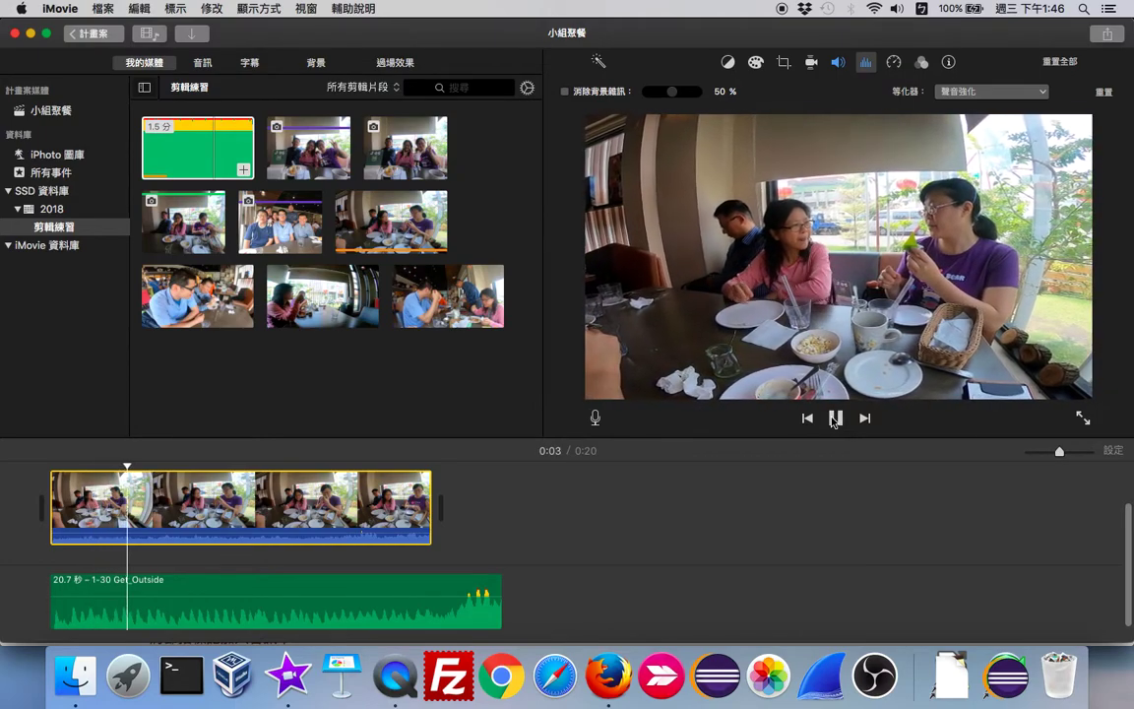
{"action": "left_click", "coordinate": [835, 418]}
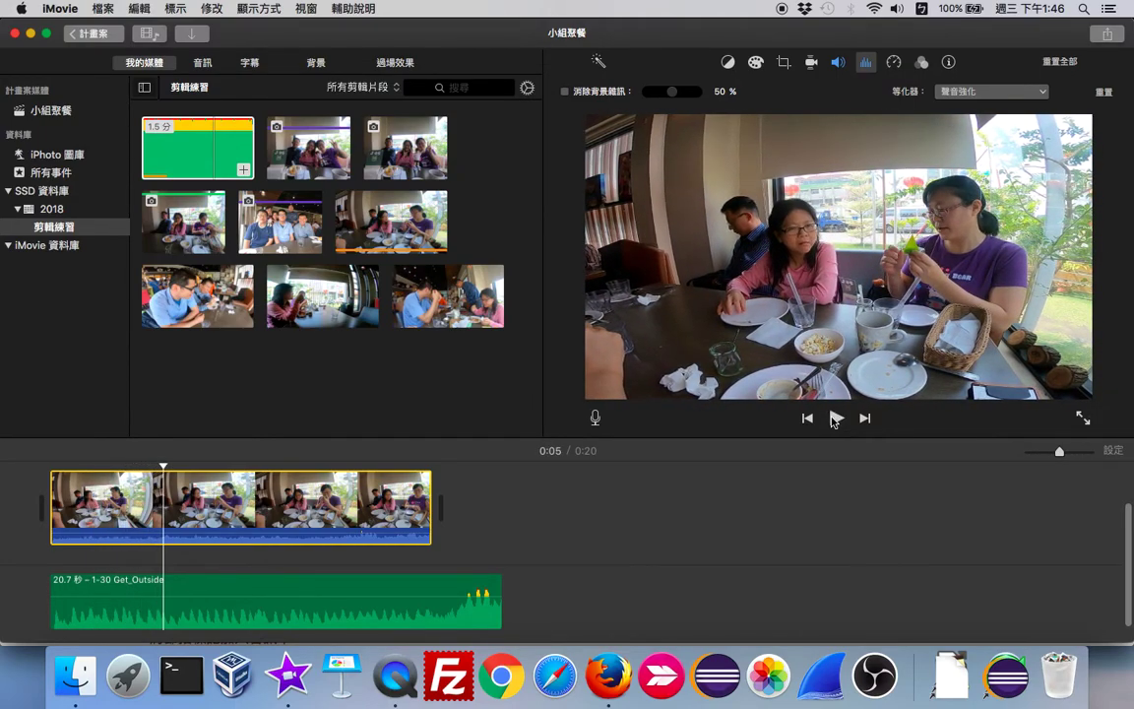
Step: Review the dining video's volume and speed settings, and view its available audio effects without applying one
{"action": "left_click", "coordinate": [838, 63]}
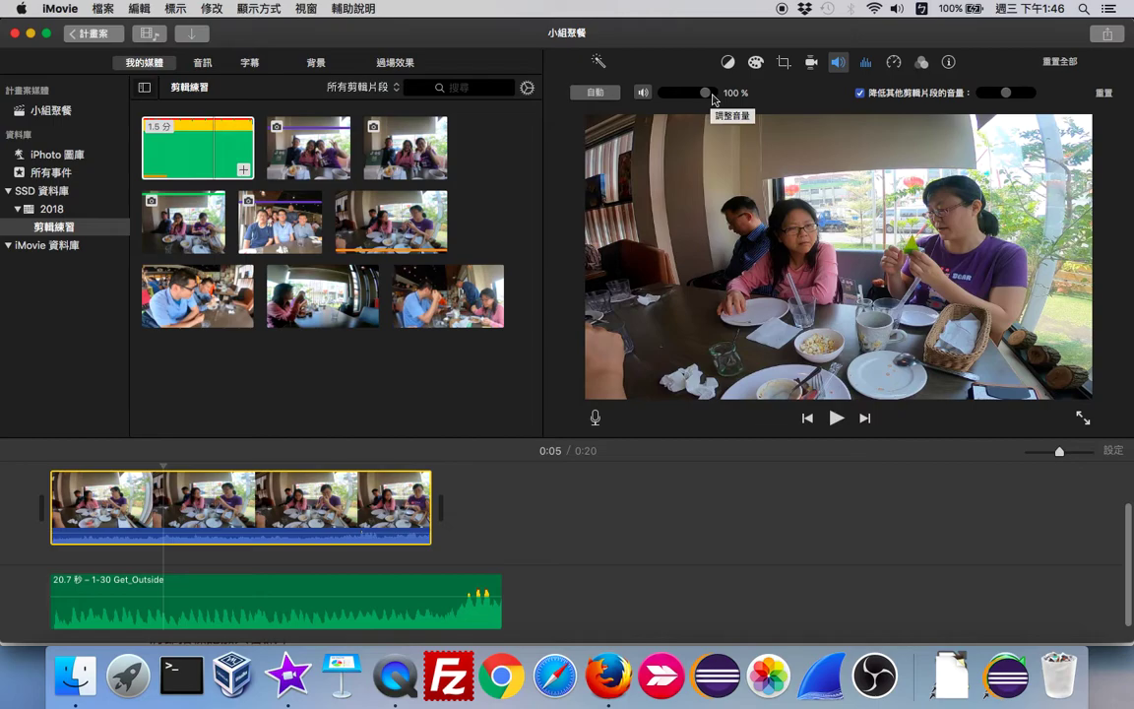
{"action": "left_click", "coordinate": [894, 63]}
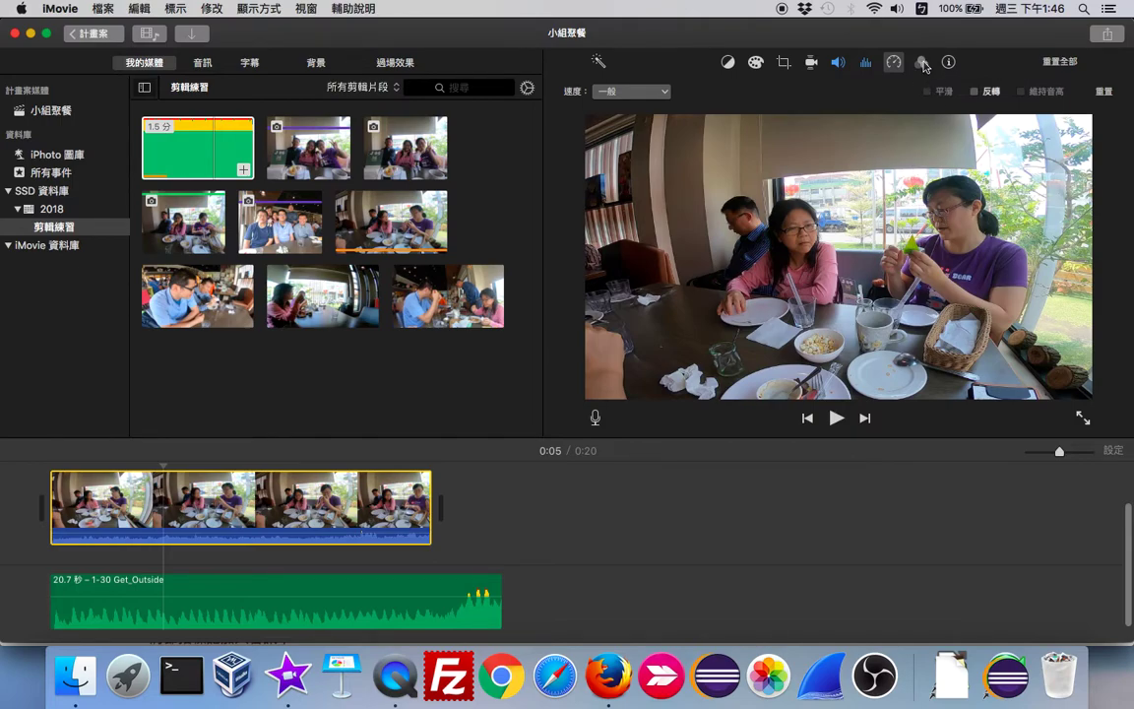
{"action": "left_click", "coordinate": [923, 63]}
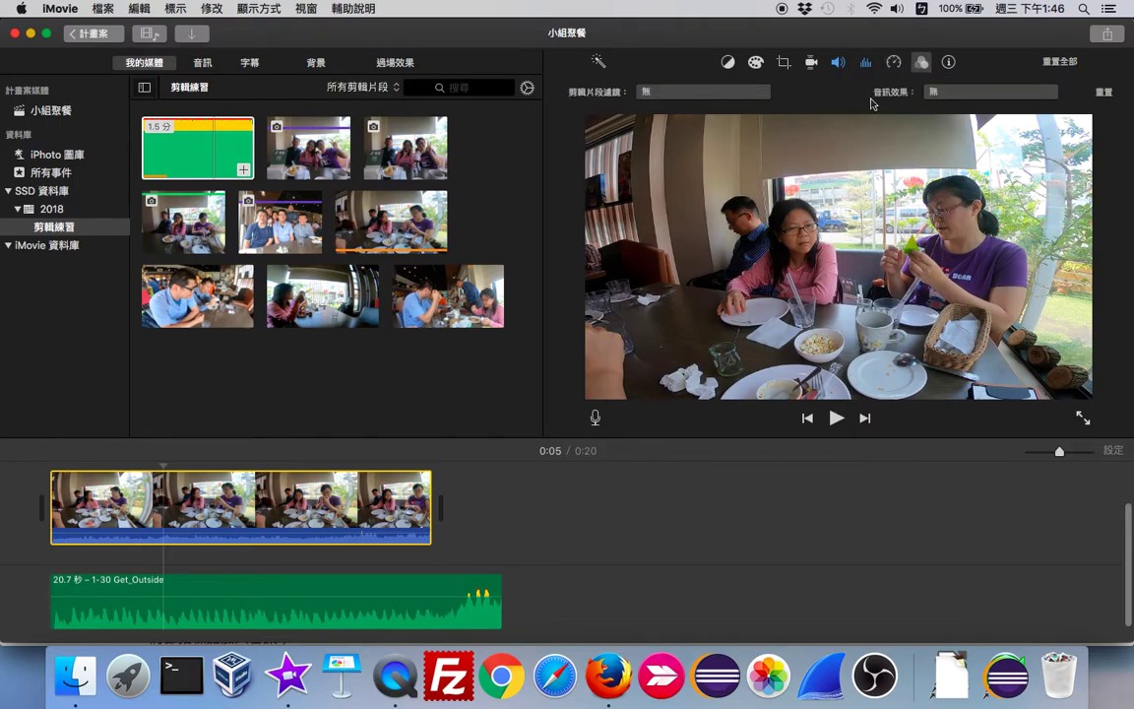
{"action": "left_click", "coordinate": [952, 92]}
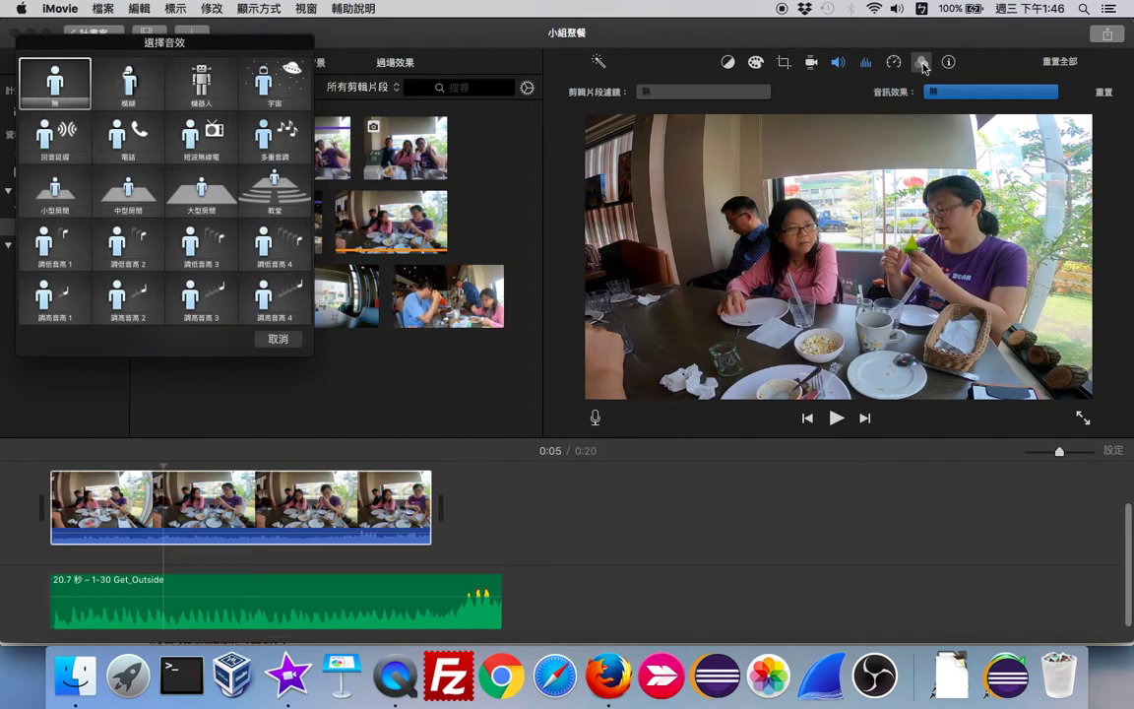
{"action": "left_click", "coordinate": [291, 343]}
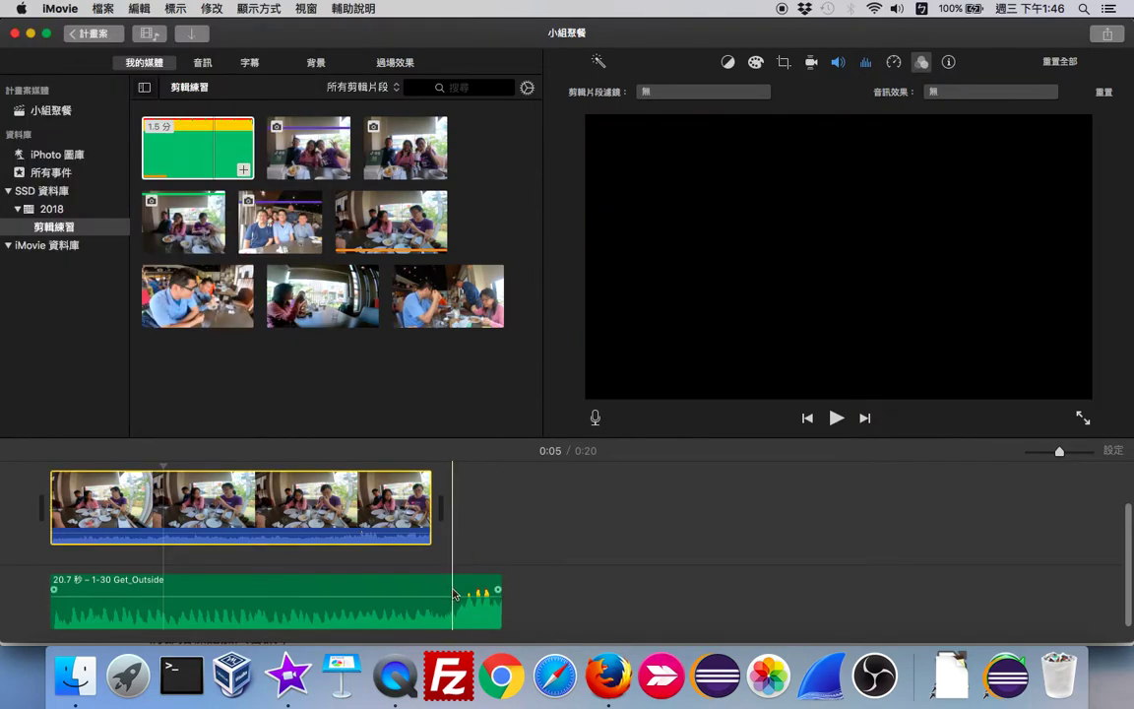
Step: Select the Get_Outside music clip at about 0:18 and preview its available audio effects without applying one
{"action": "left_click", "coordinate": [455, 594]}
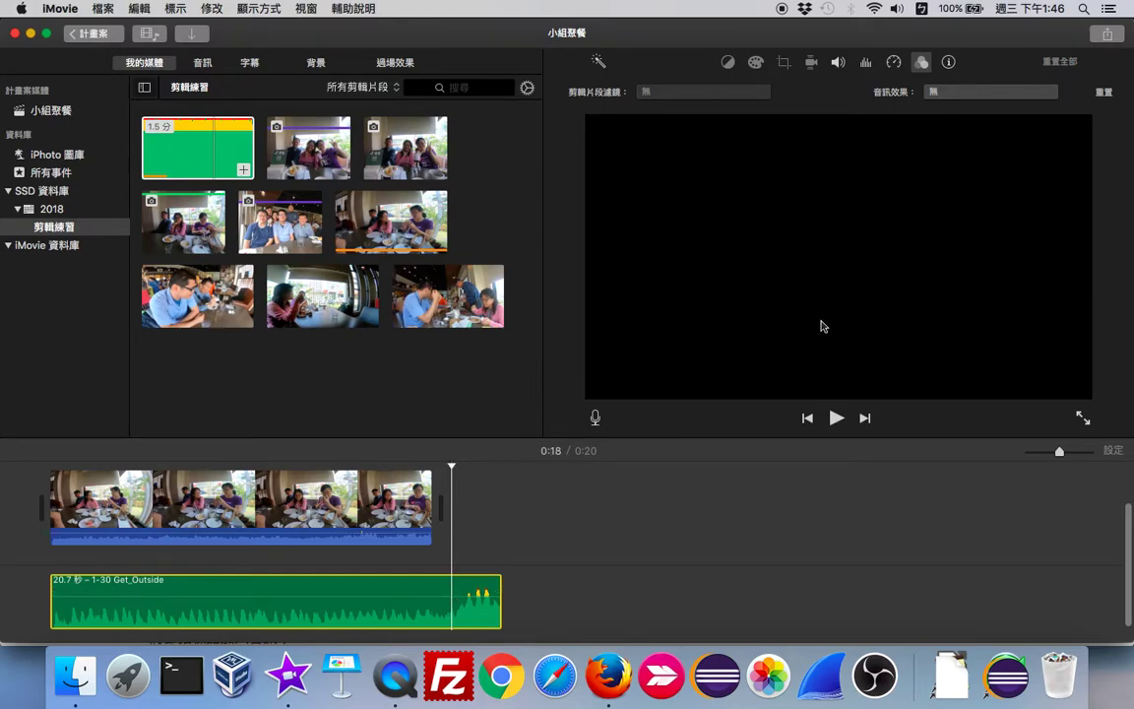
{"action": "left_click", "coordinate": [950, 92]}
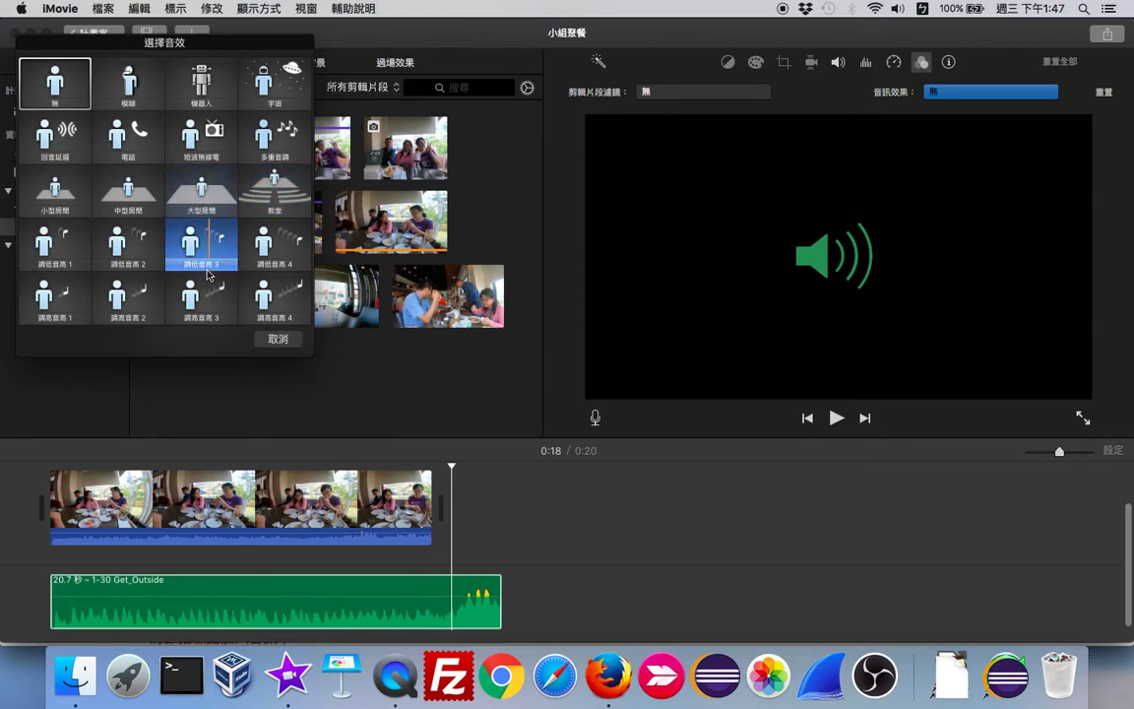
{"action": "left_click", "coordinate": [277, 338]}
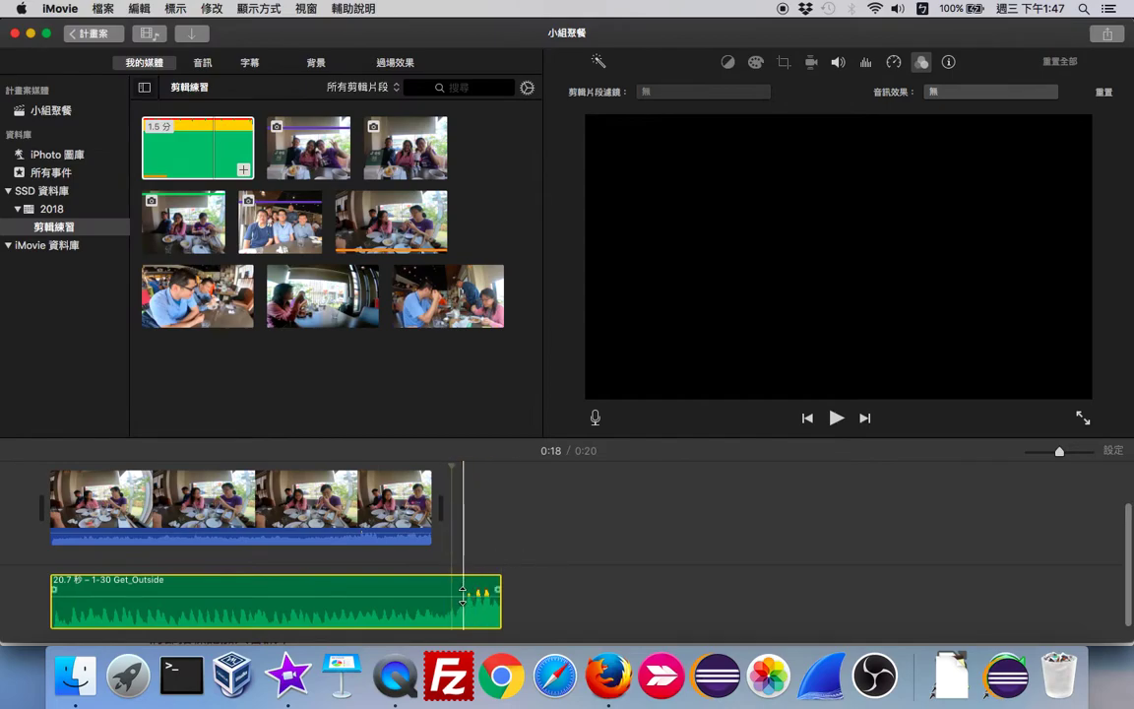